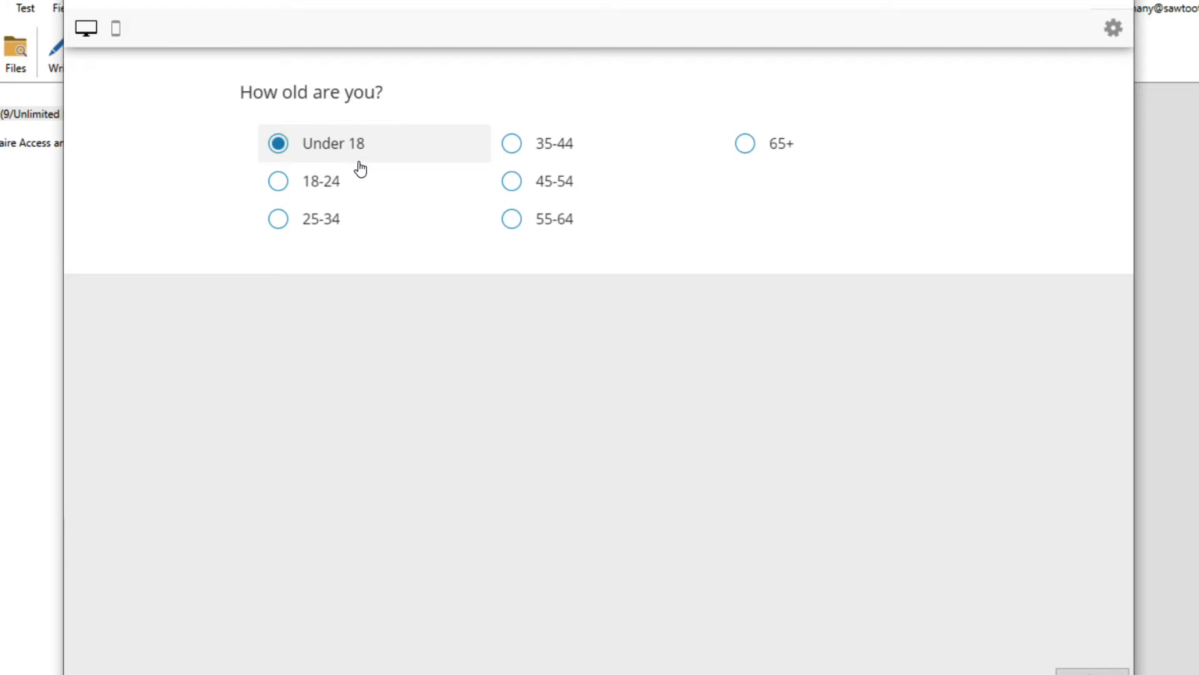
# Close the question preview and add a skip of type Post-Skip (executed after the question is answered) to the Age question.
pyautogui.click(1092, 671)
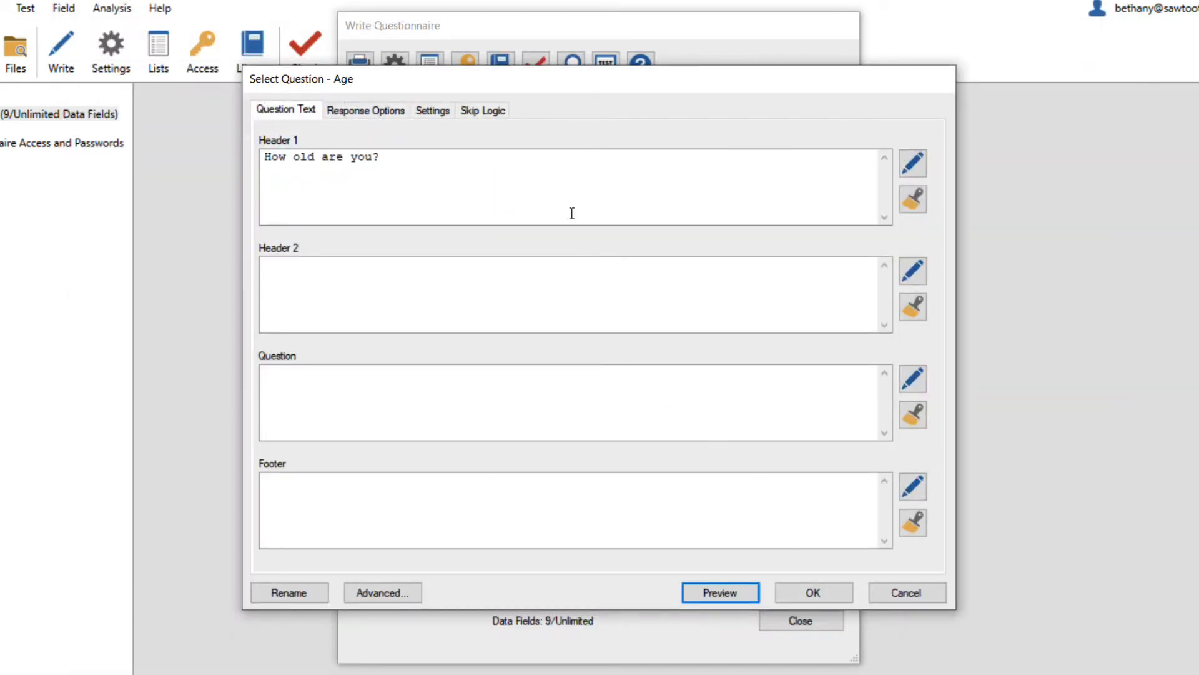
pyautogui.click(489, 118)
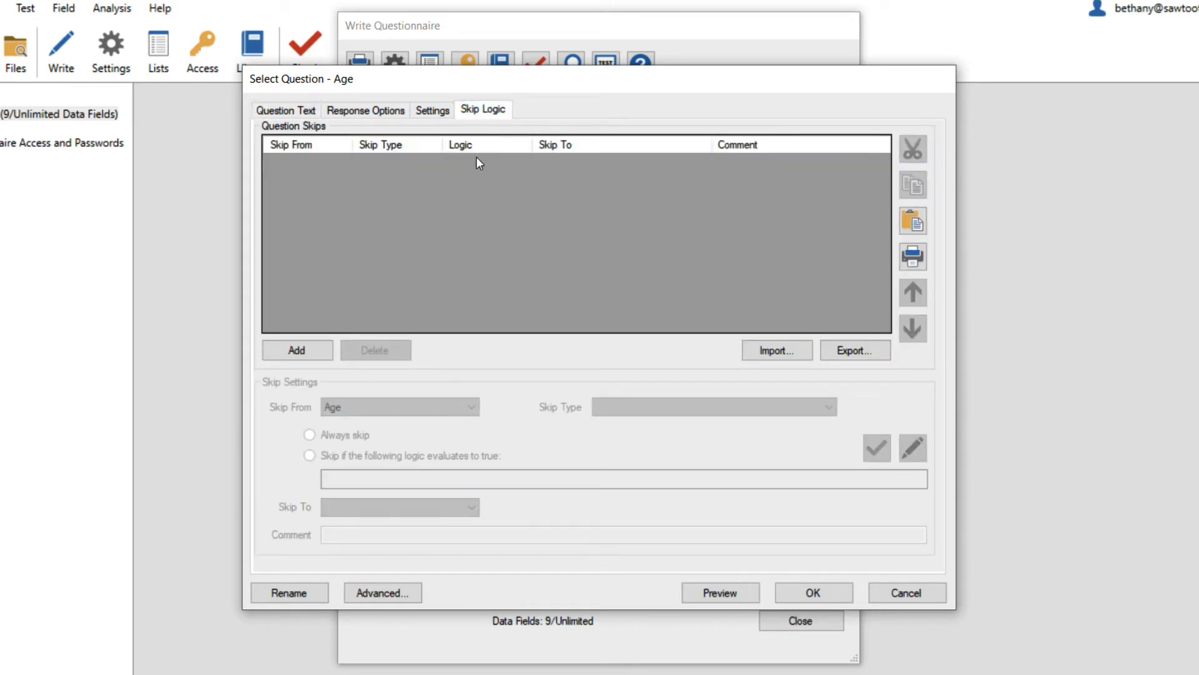
pyautogui.click(319, 350)
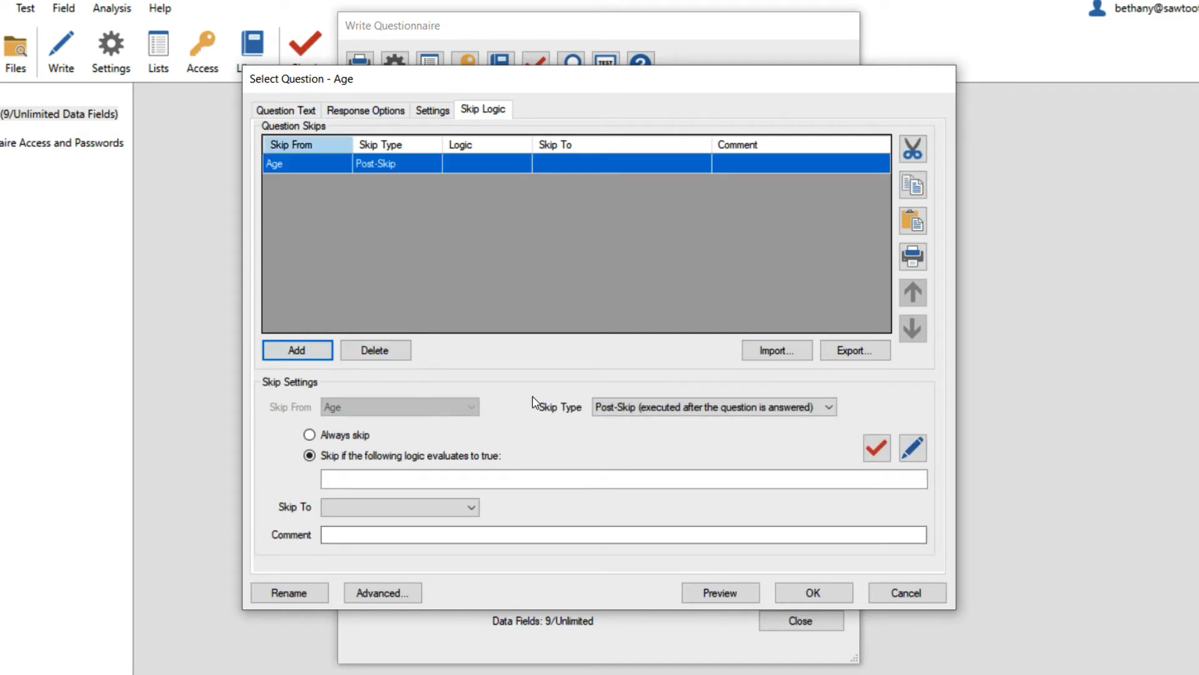
pyautogui.click(607, 410)
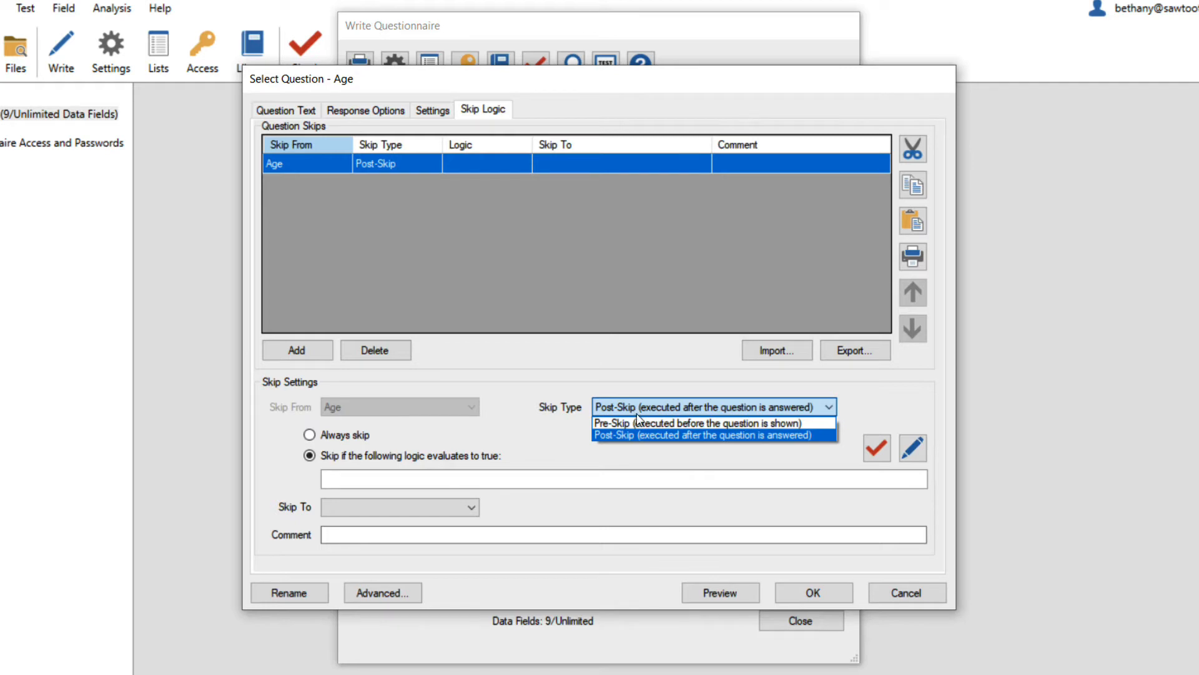
pyautogui.click(640, 437)
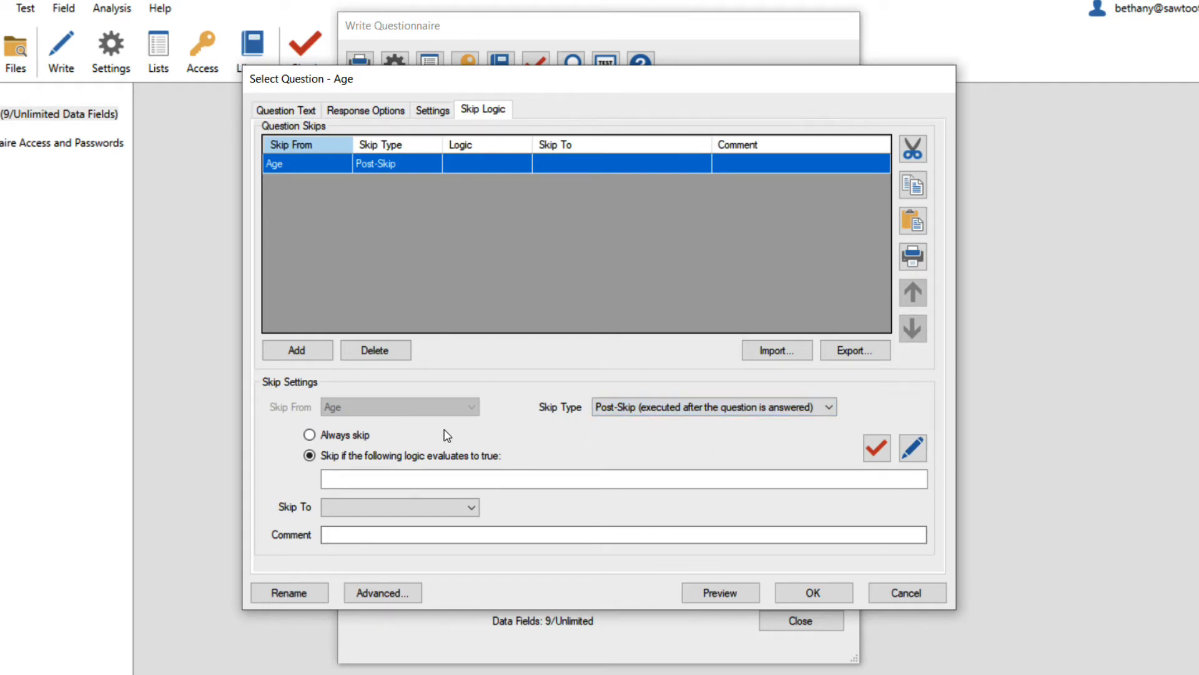
# Make the Age skip conditional on the logic "Age = 1" and check the expression for errors.
pyautogui.click(361, 434)
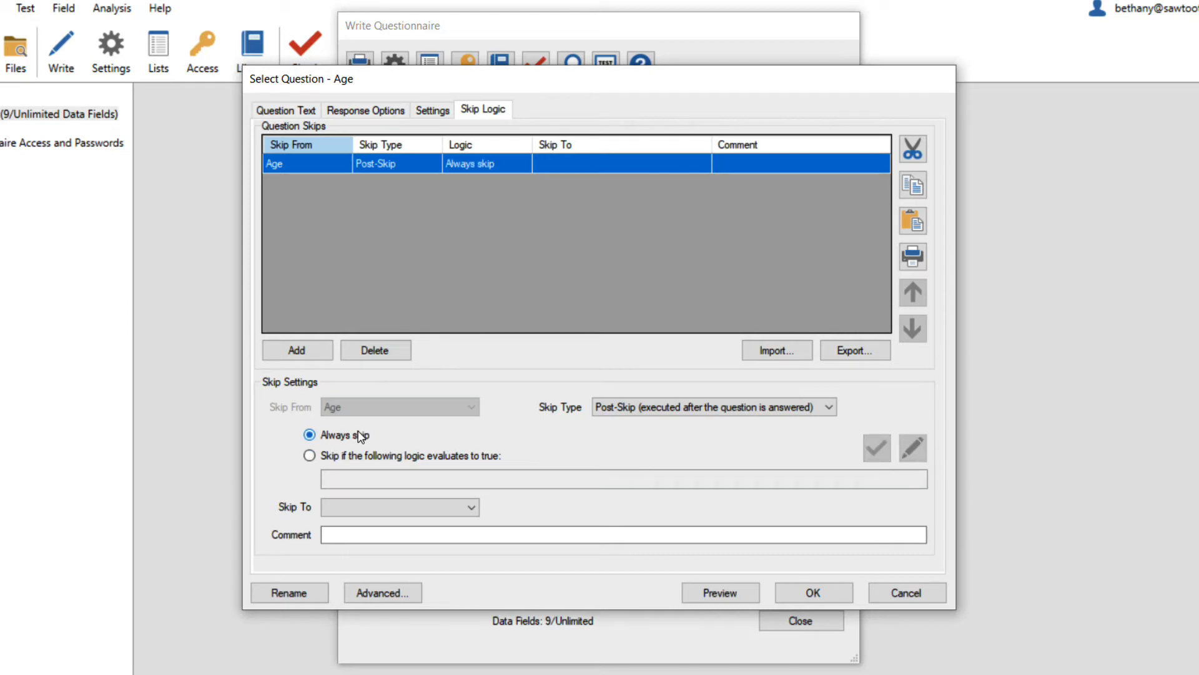
pyautogui.click(360, 456)
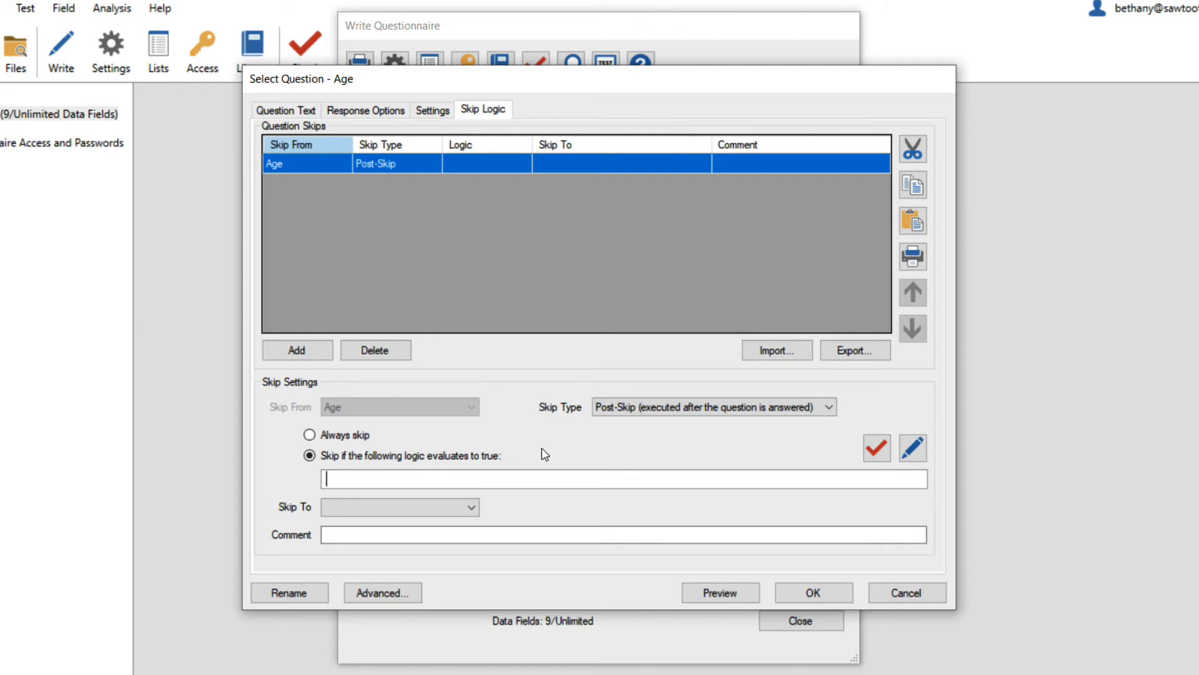
pyautogui.write('Age')
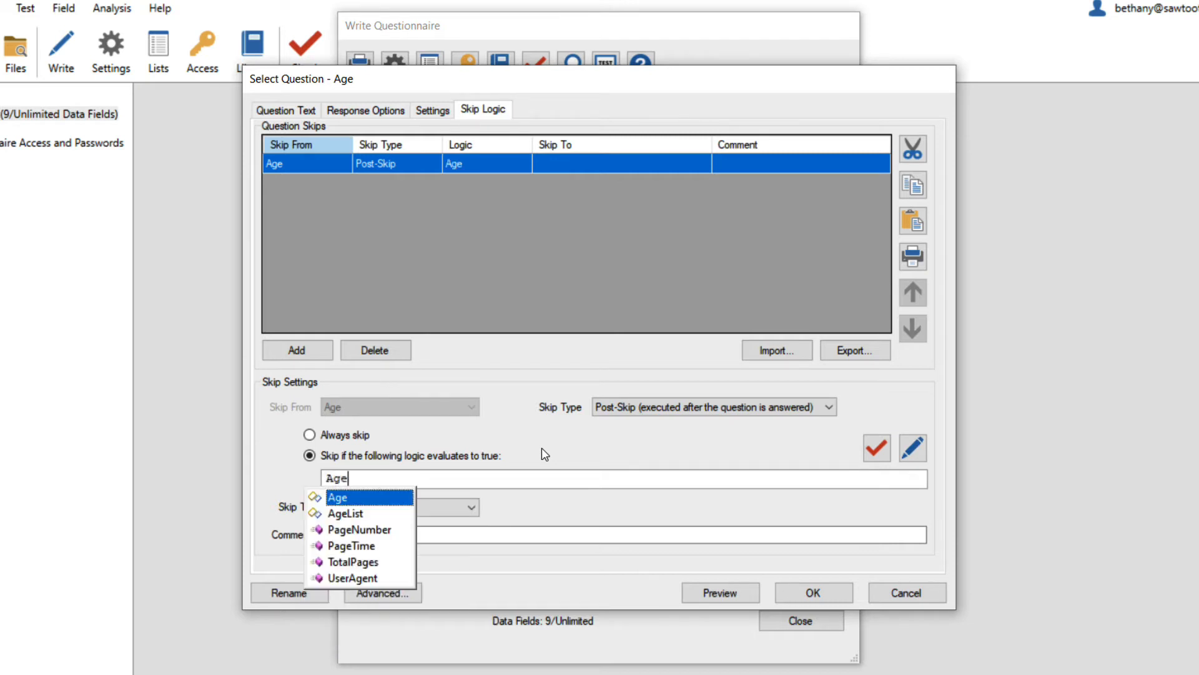
pyautogui.write(' = 1')
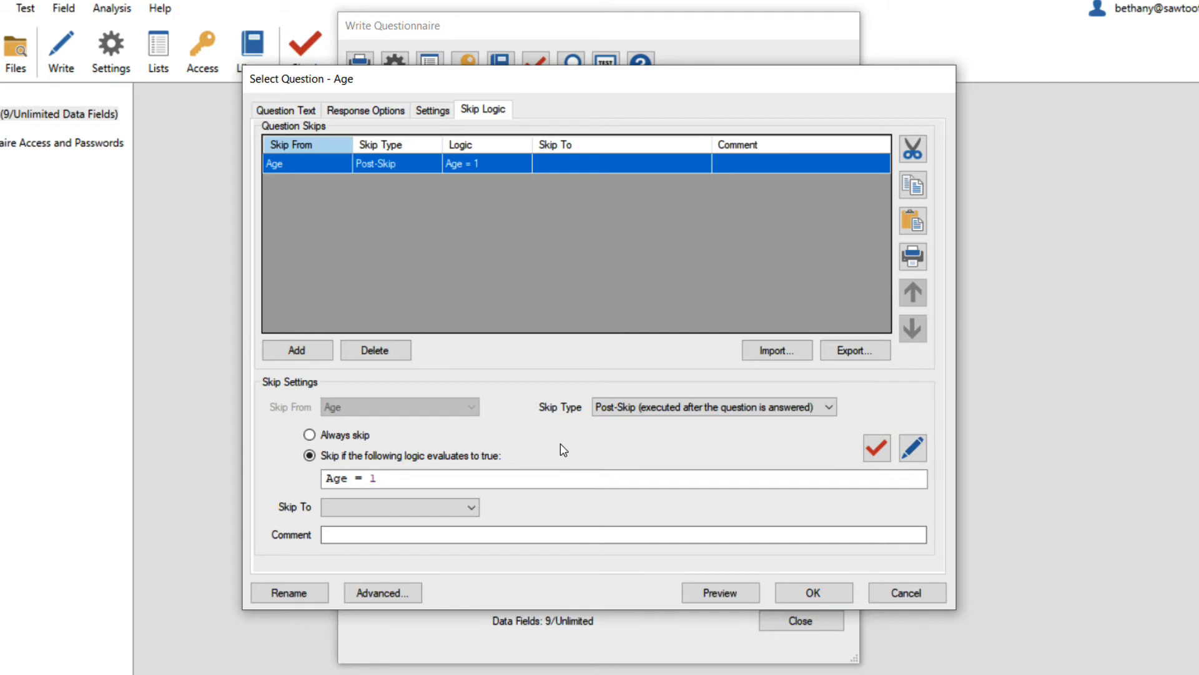
pyautogui.click(882, 449)
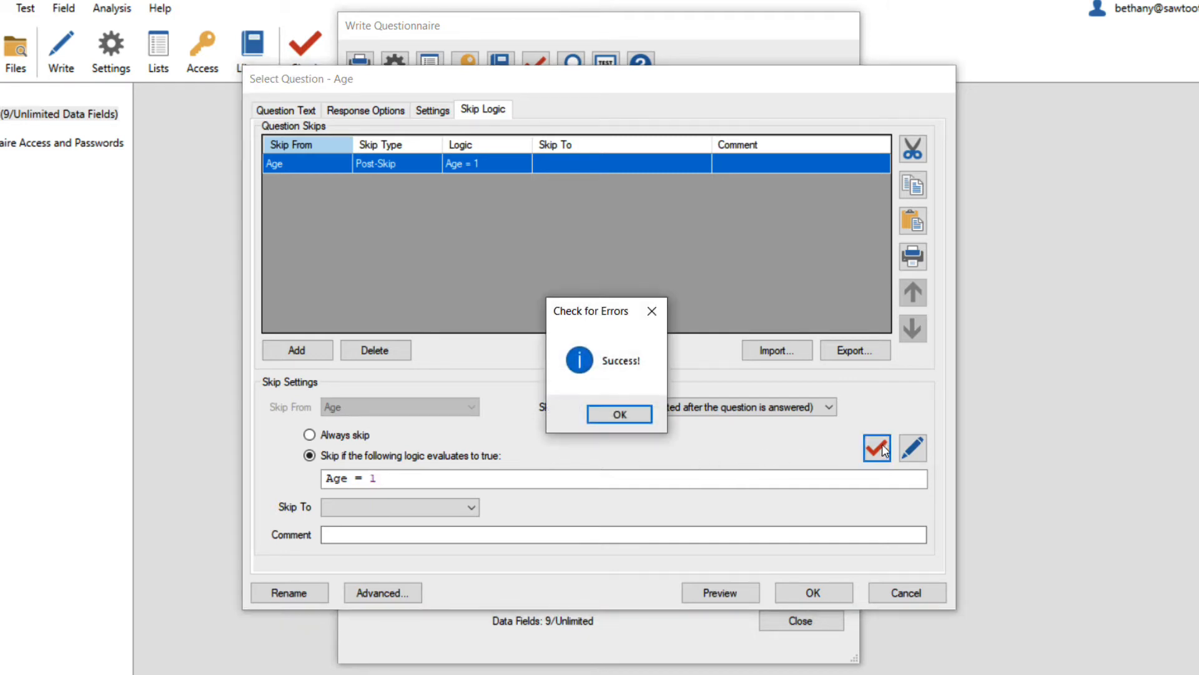
pyautogui.click(640, 415)
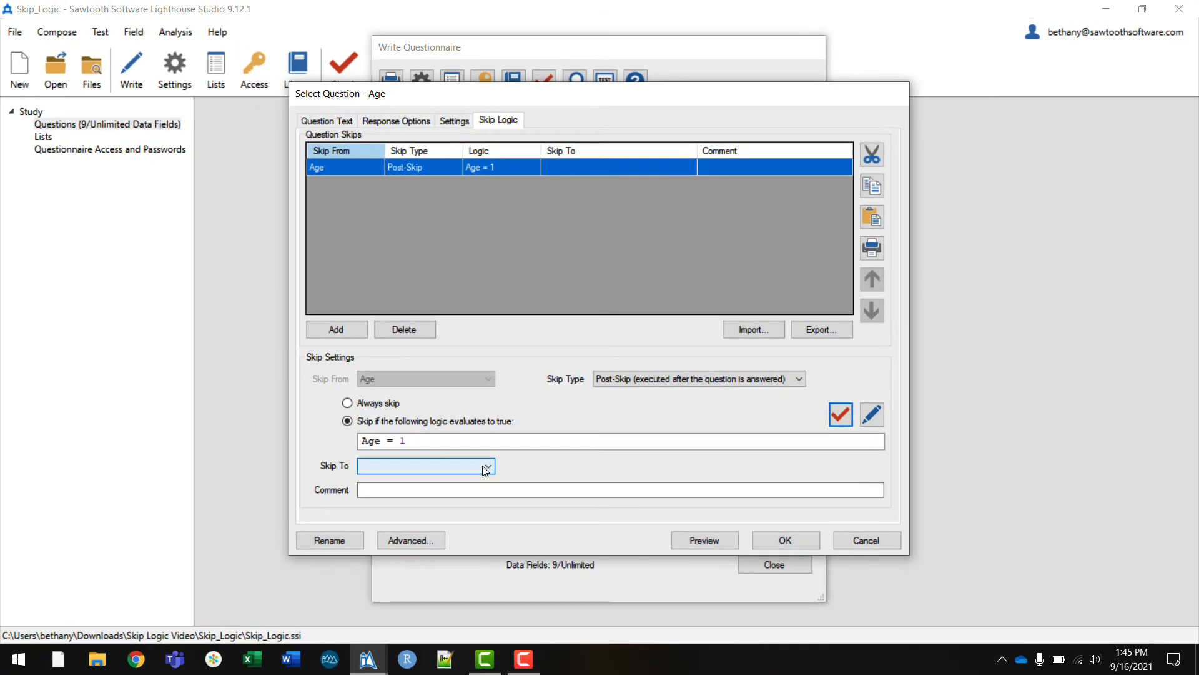
# Set the skip destination to NotOldEnough and comment that it disqualifies respondents who are less than 18 years old.
pyautogui.click(474, 497)
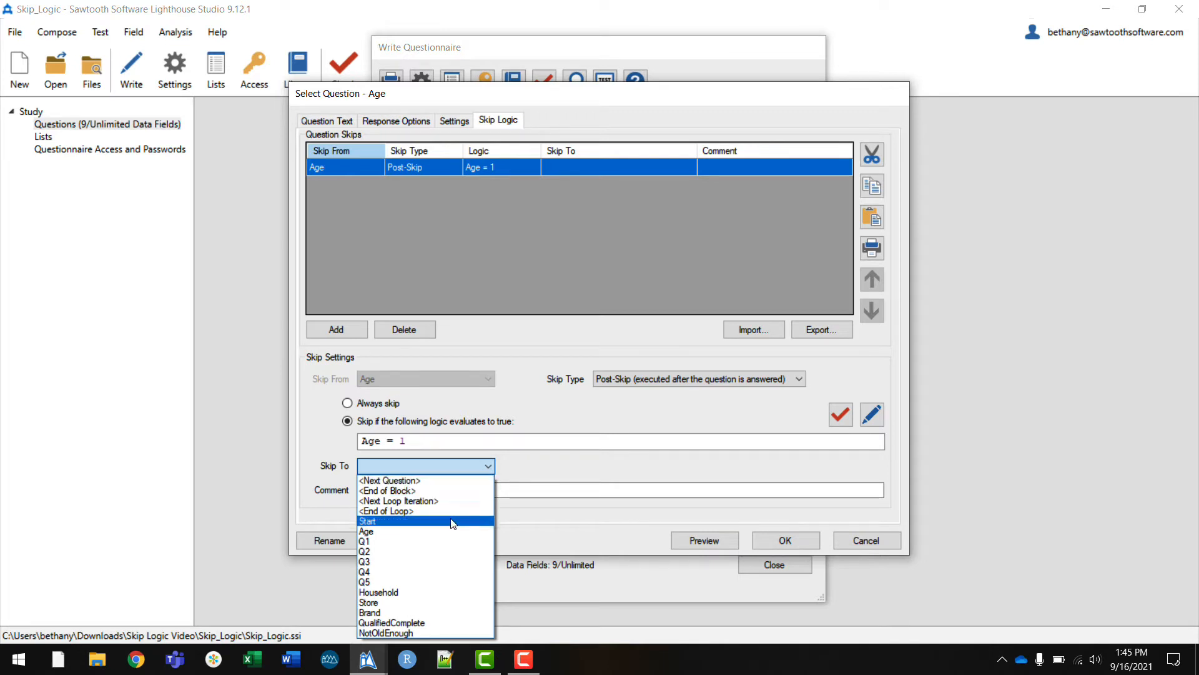
pyautogui.click(436, 632)
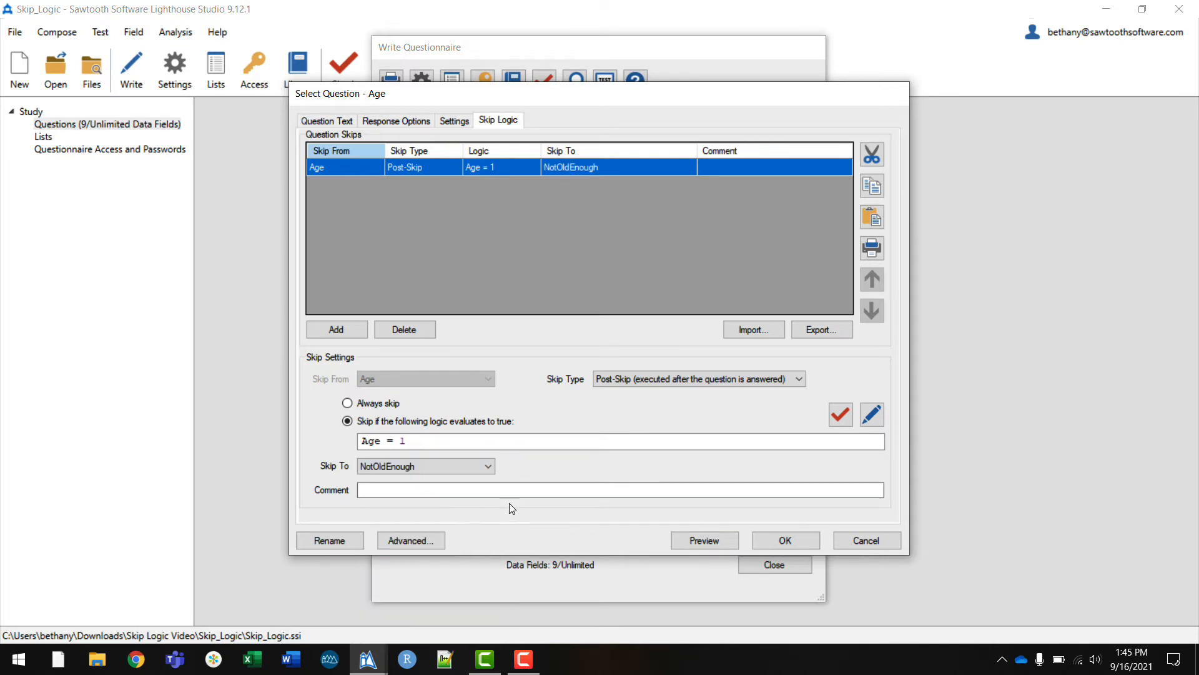
pyautogui.click(509, 492)
pyautogui.write('Dis')
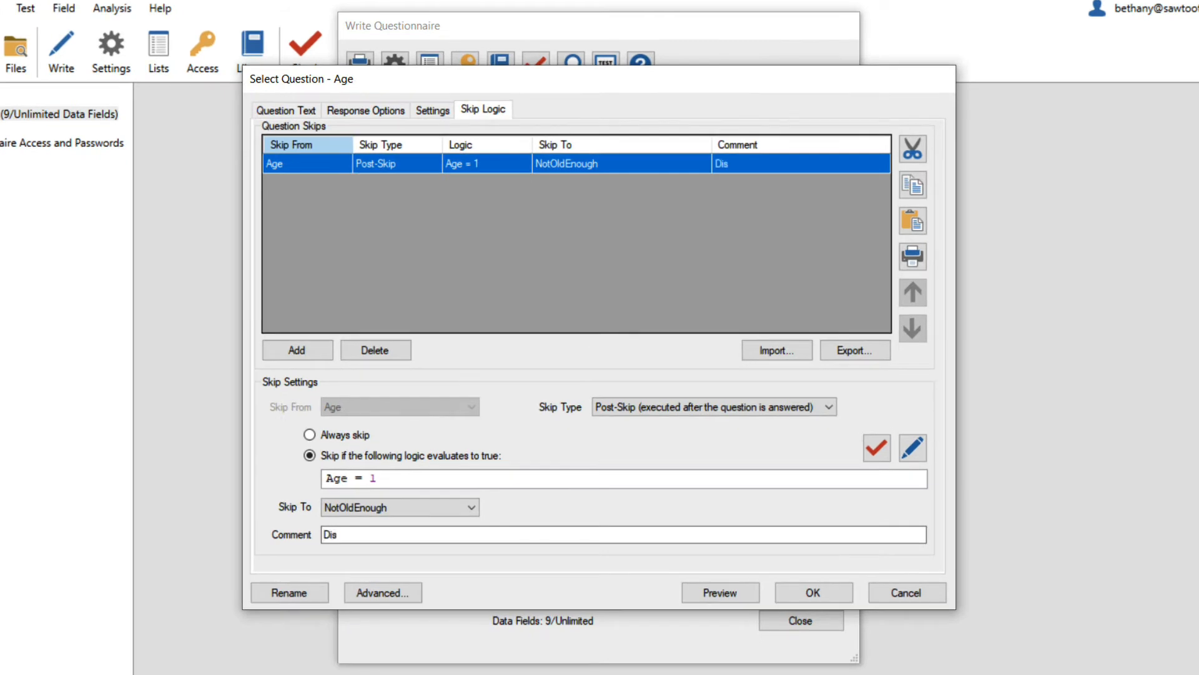
pyautogui.write('qualify respondents who are less tha')
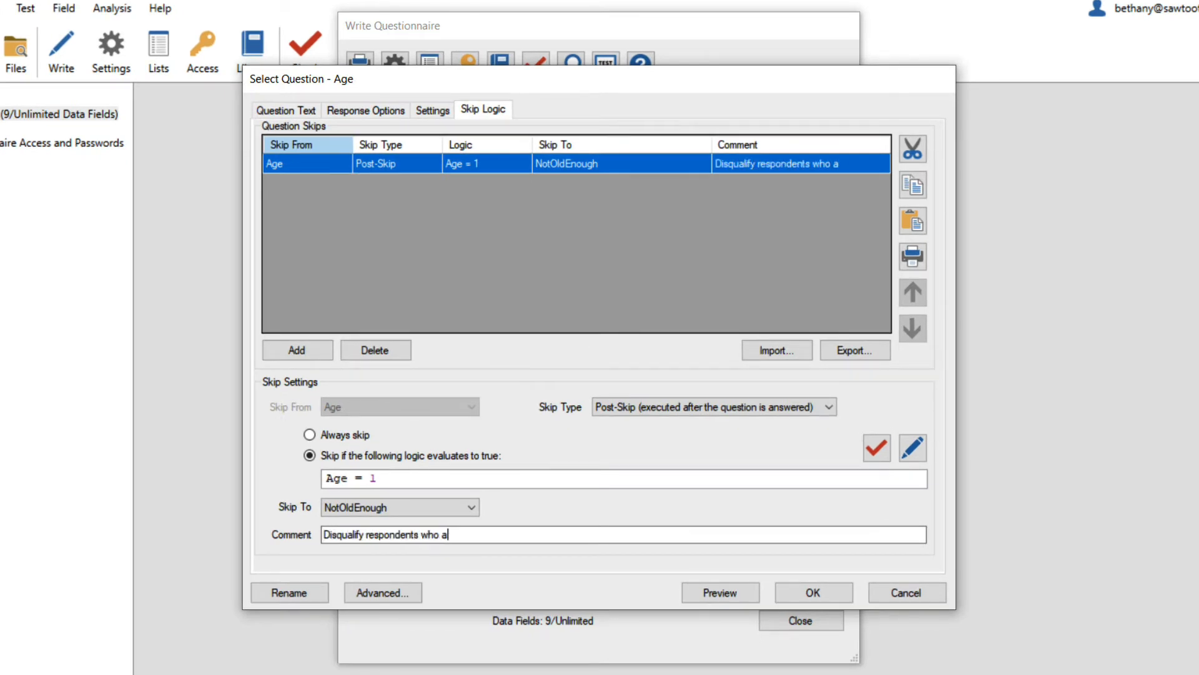
pyautogui.write('n 18 years o')
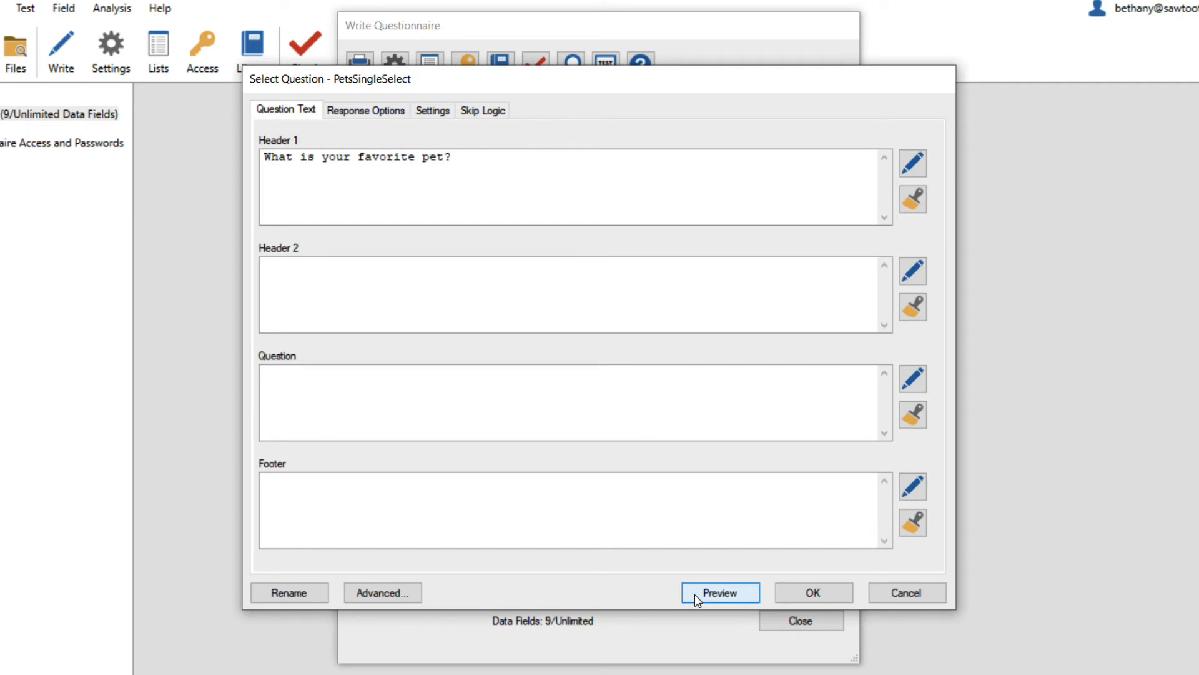
# Preview the single-select favorite pet question and try the answers Cat, Dog and Fish in turn.
pyautogui.click(695, 594)
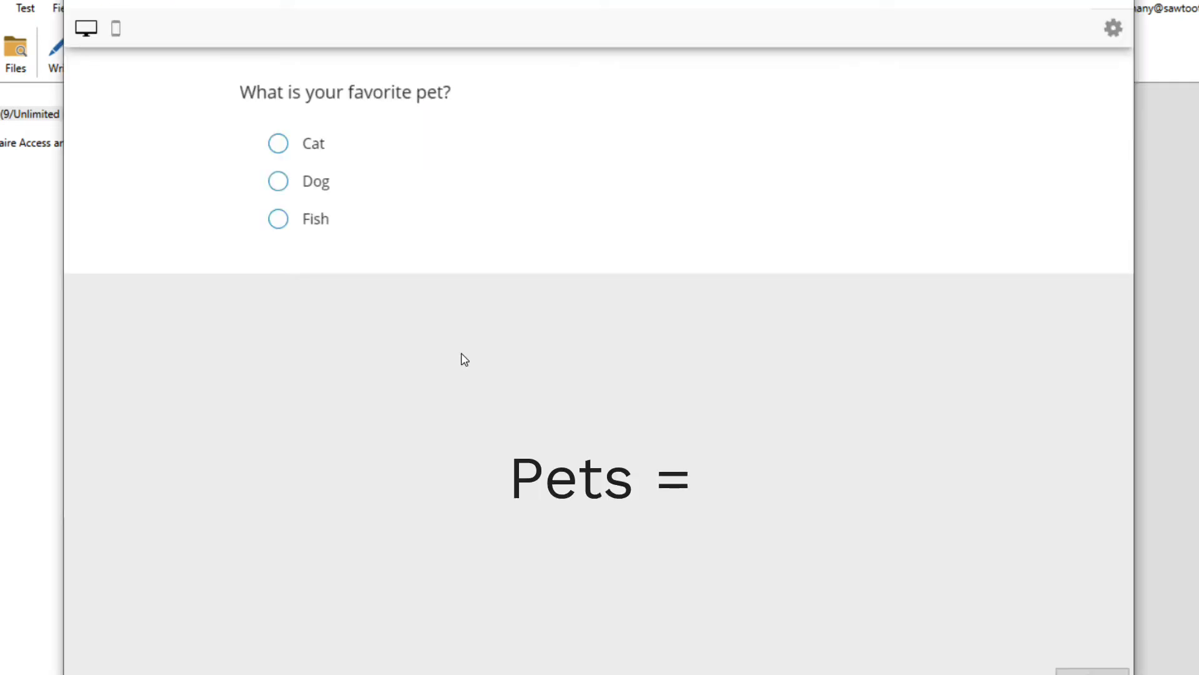
pyautogui.click(420, 138)
pyautogui.click(416, 185)
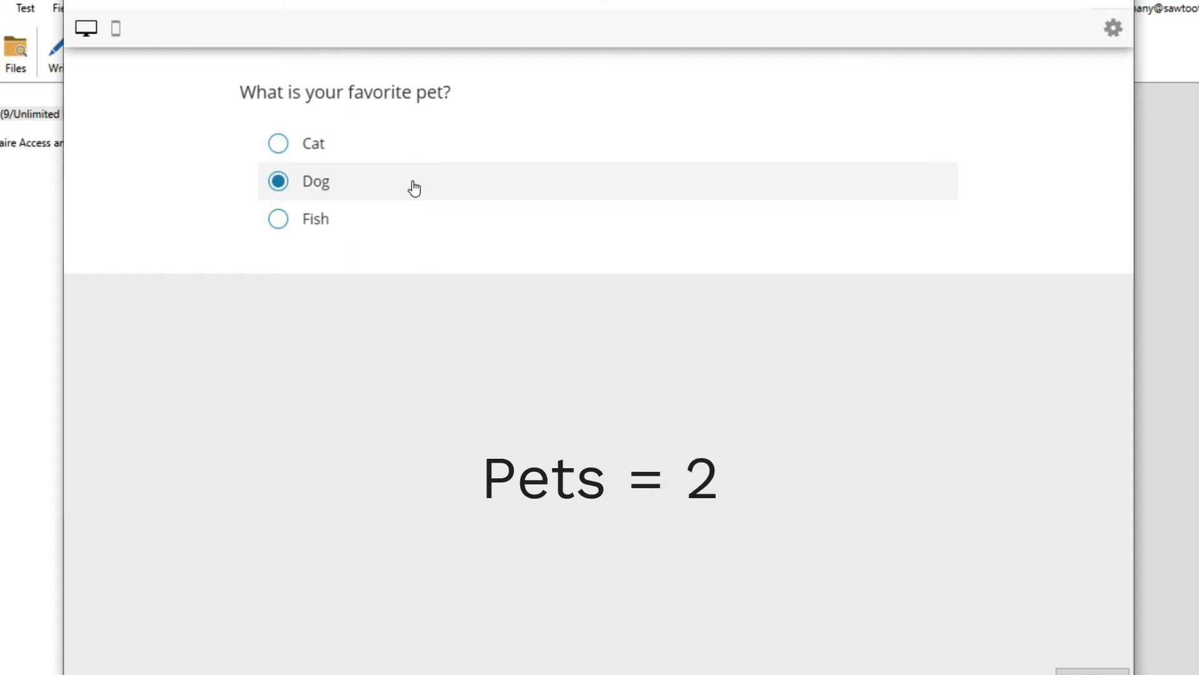
pyautogui.click(413, 225)
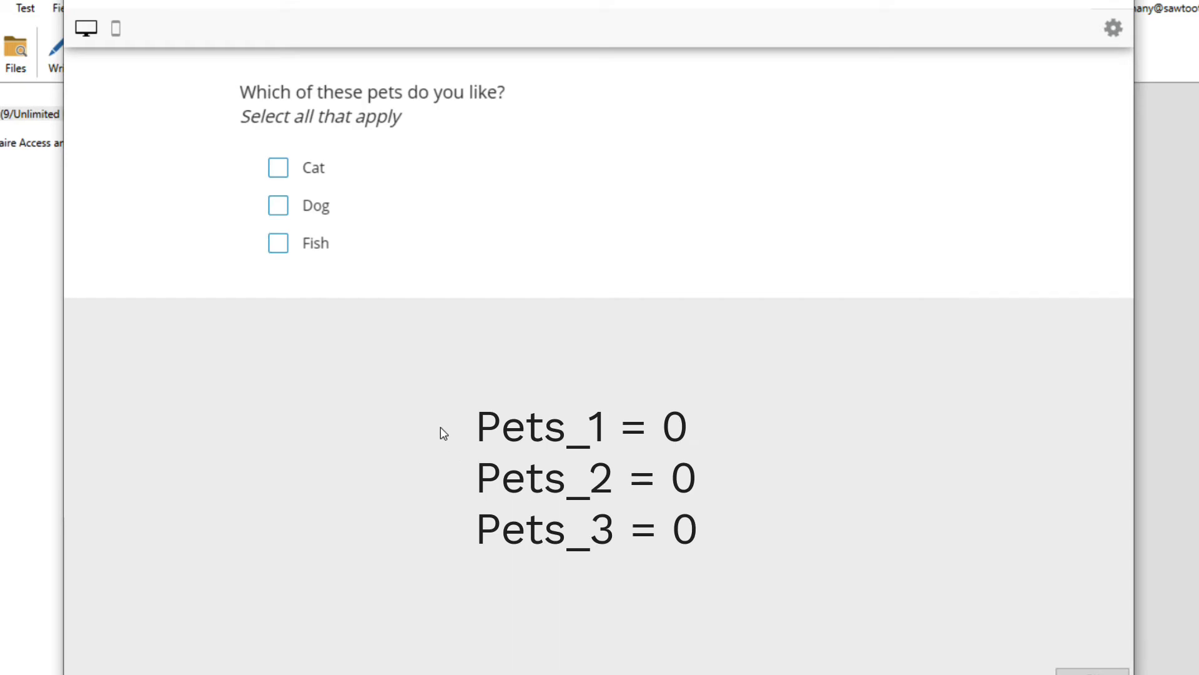
# Test the multi-select question about liked pets by choosing Fish, Dog and Cat, and toggle Dog again.
pyautogui.click(306, 256)
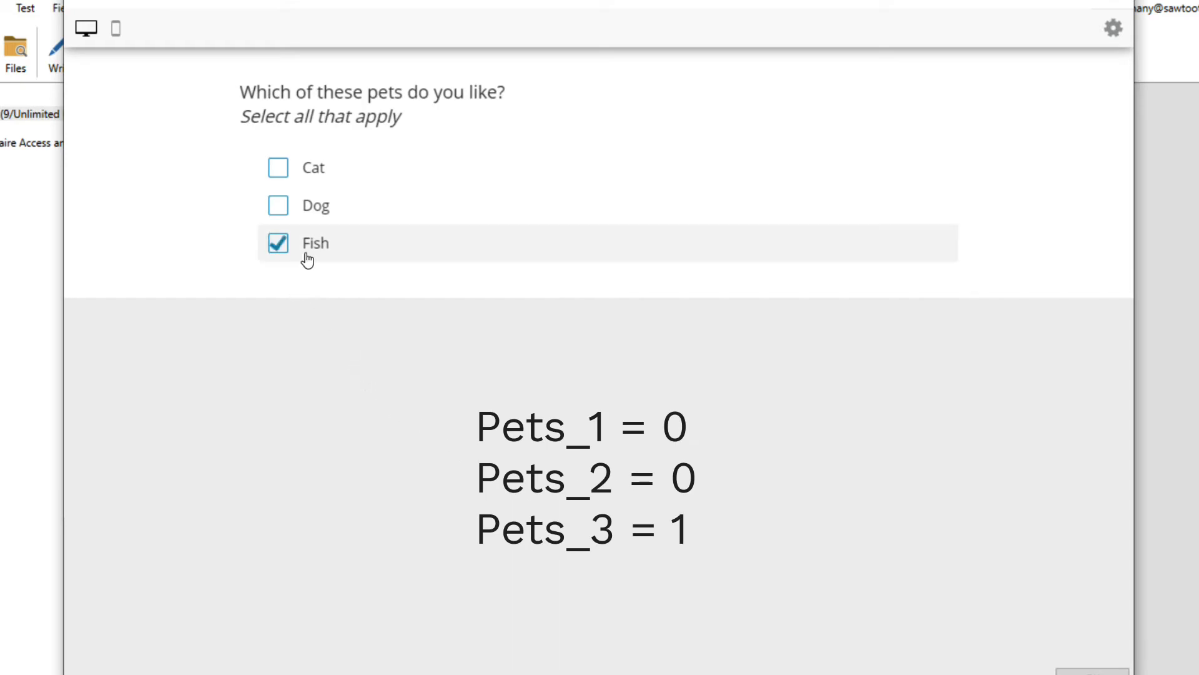
pyautogui.click(338, 201)
pyautogui.click(327, 181)
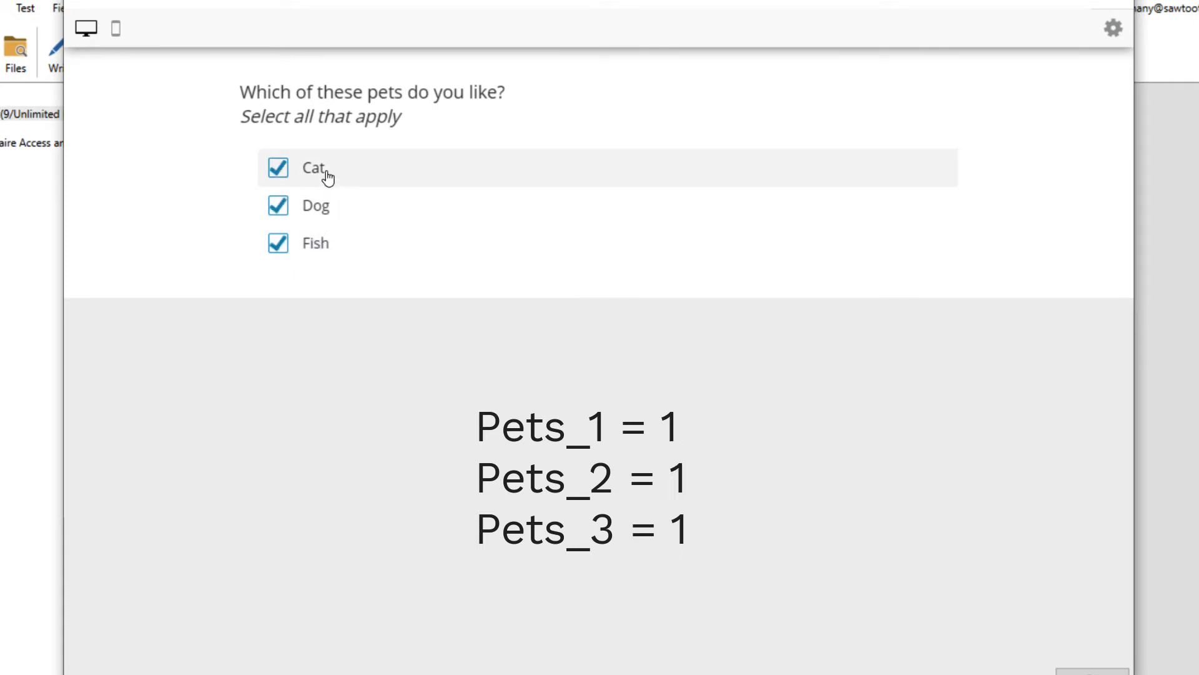
pyautogui.click(326, 214)
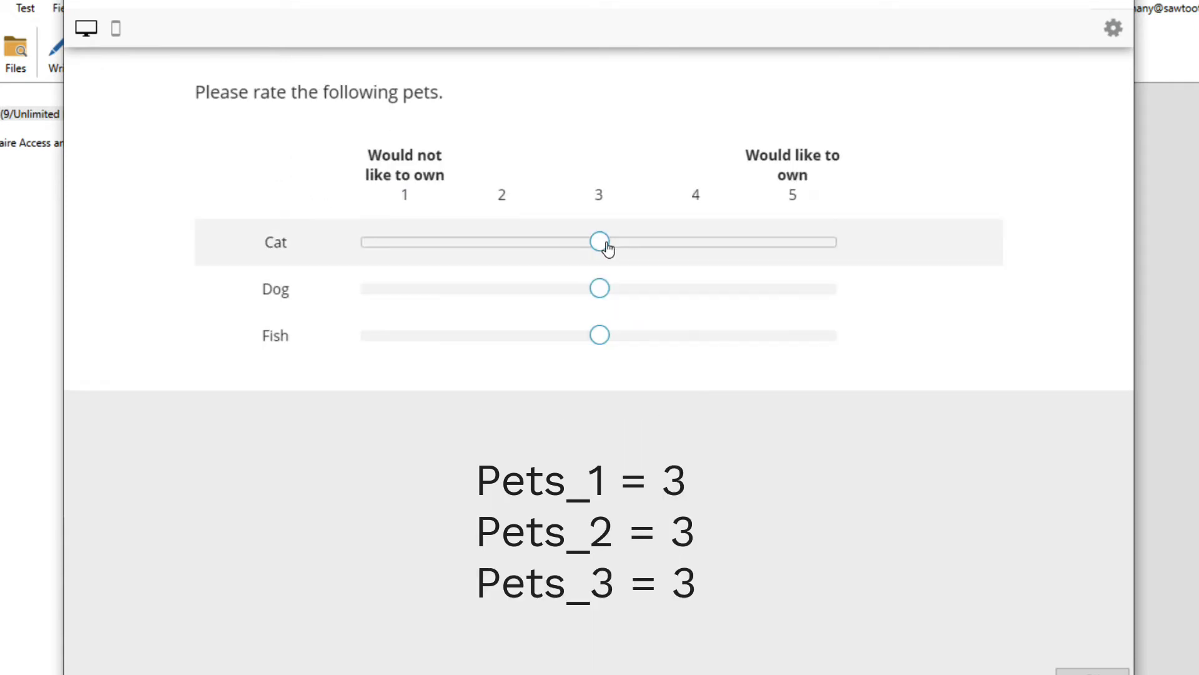
# Test the pet rating sliders by rating Cat 4, Dog 2 and Fish 5.
pyautogui.moveTo(605, 244); pyautogui.dragTo(694, 244)
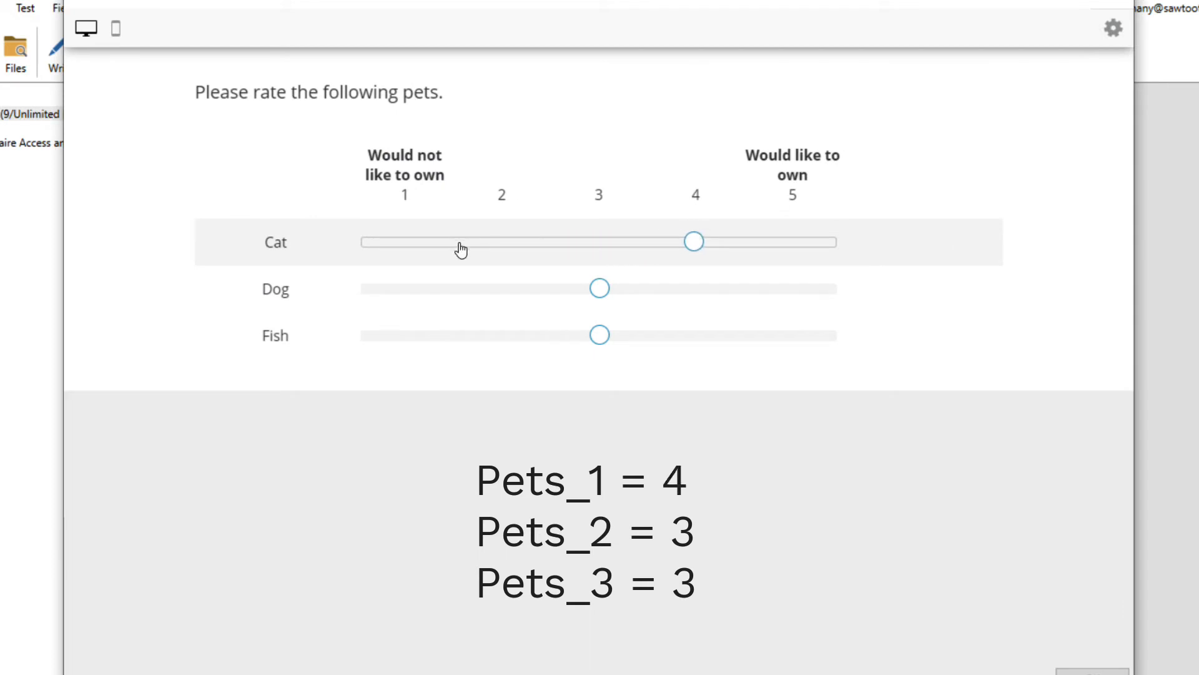
pyautogui.click(474, 296)
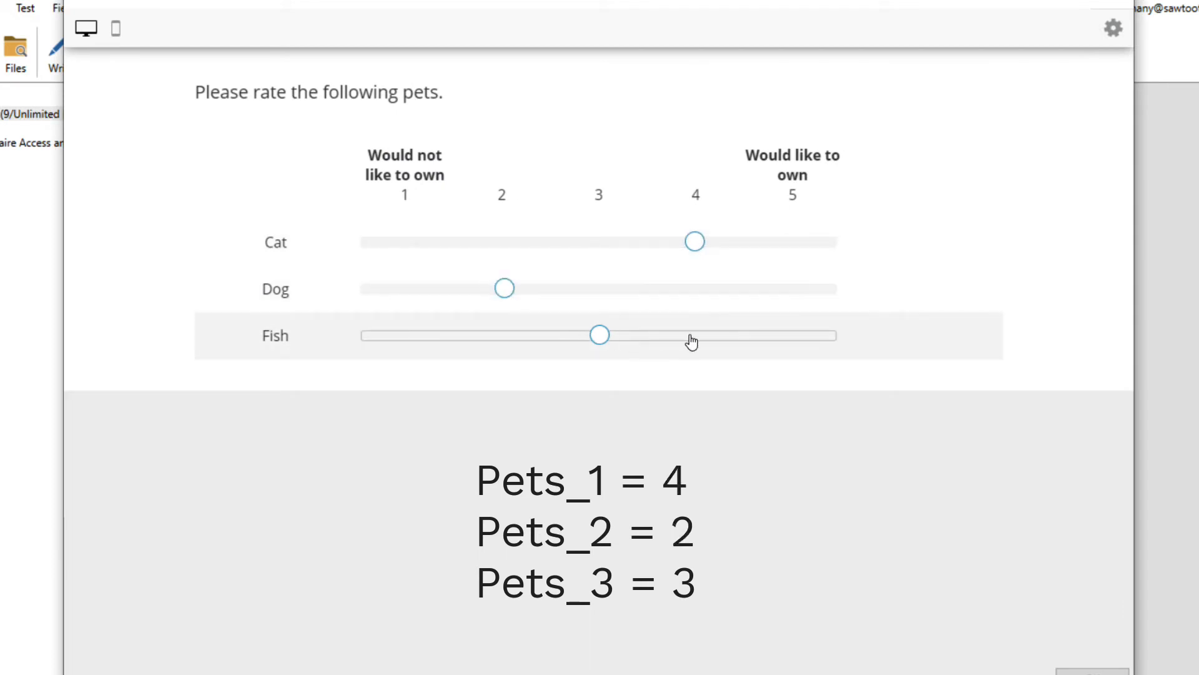
pyautogui.click(793, 337)
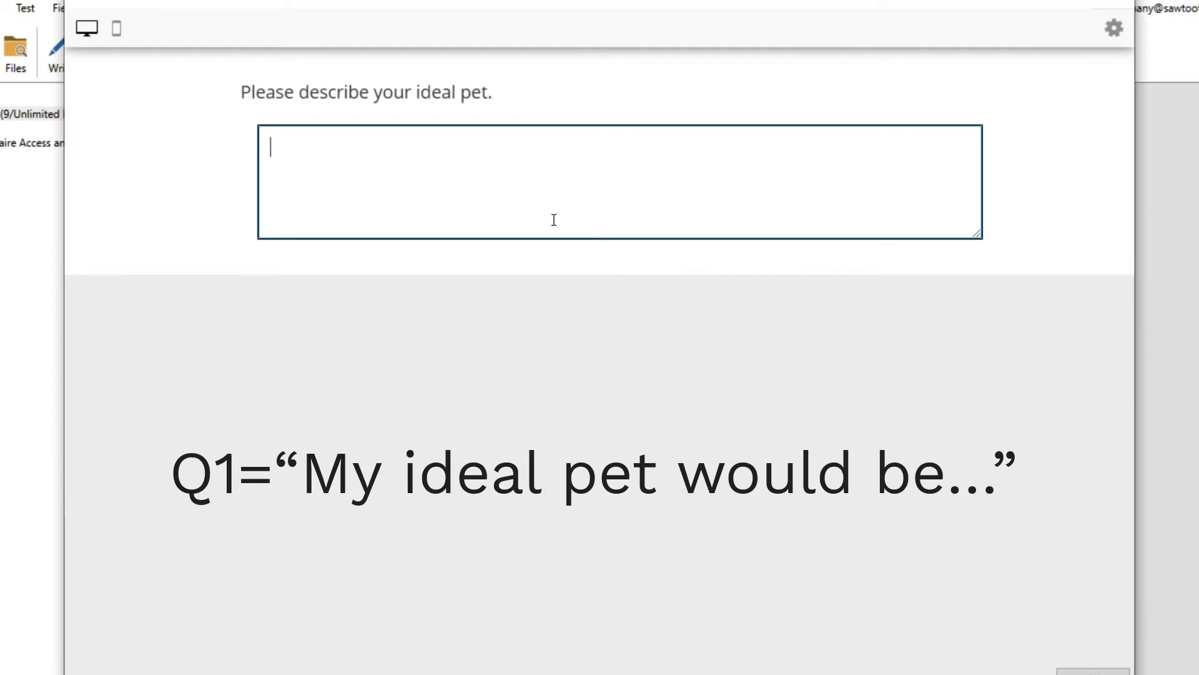
# Answer the open-ended ideal pet question with "My ideal pet would be..." in the preview.
pyautogui.write('My ')
pyautogui.write('ideal pet wou')
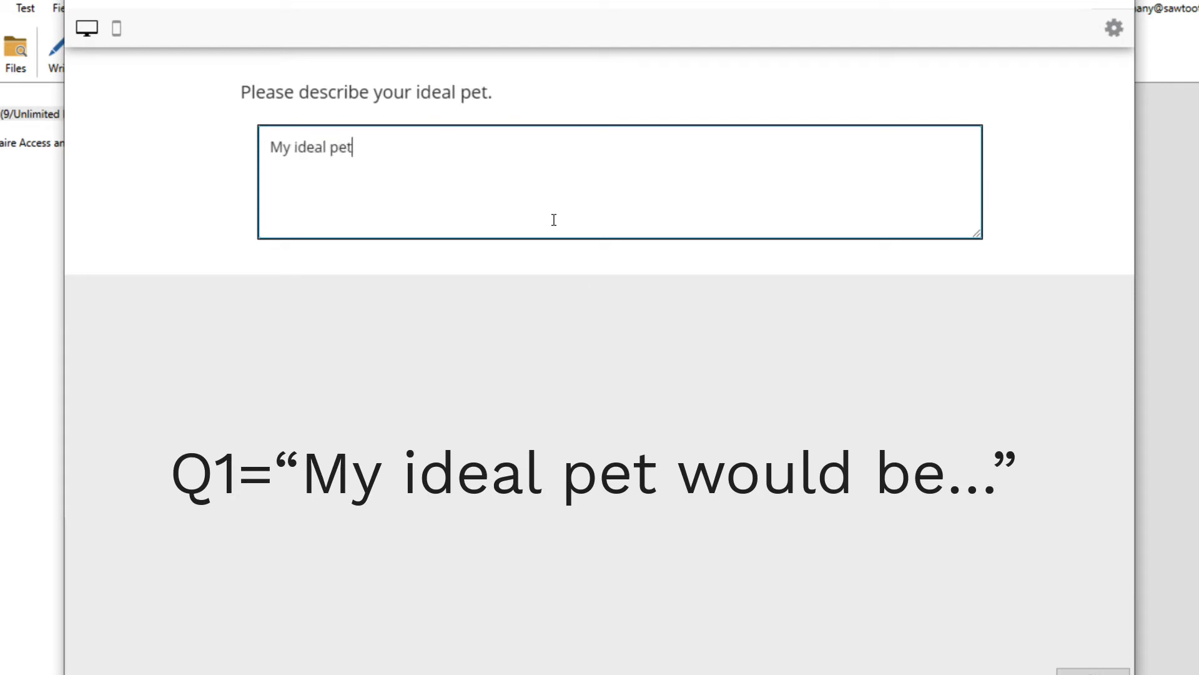
pyautogui.write('ld be')
pyautogui.write('...')
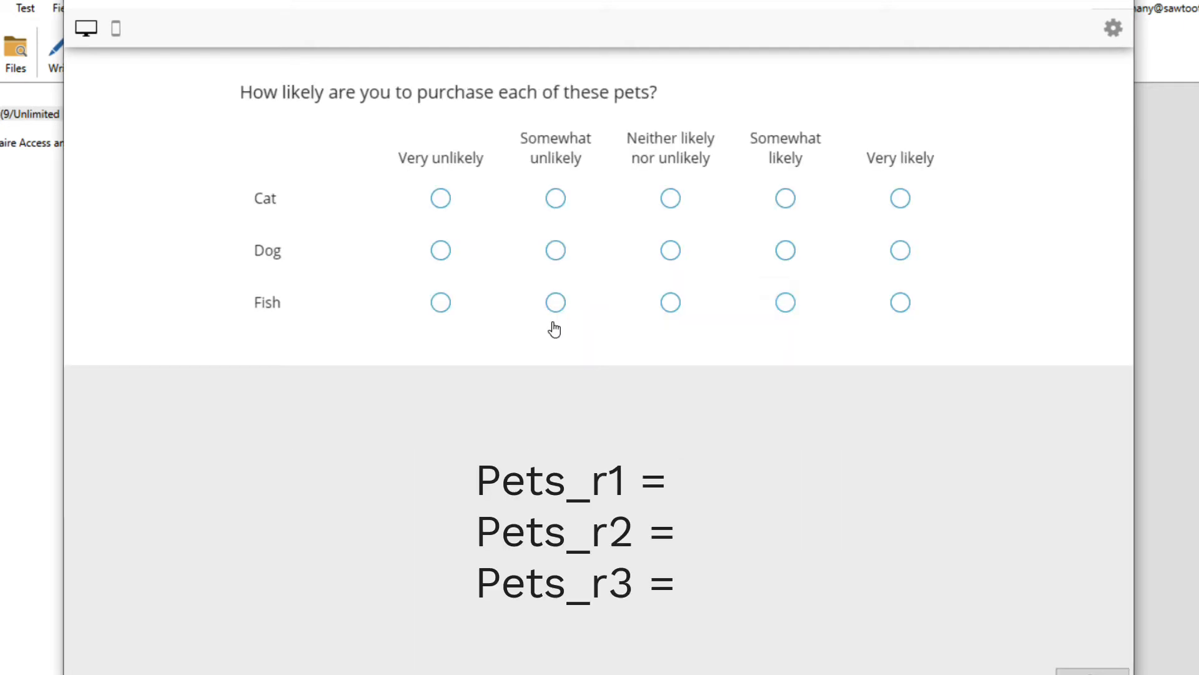
# Test the purchase-likelihood grid with Cat Very unlikely, Dog Somewhat unlikely, Fish Neither likely nor unlikely, and change Dog to Somewhat likely.
pyautogui.click(474, 218)
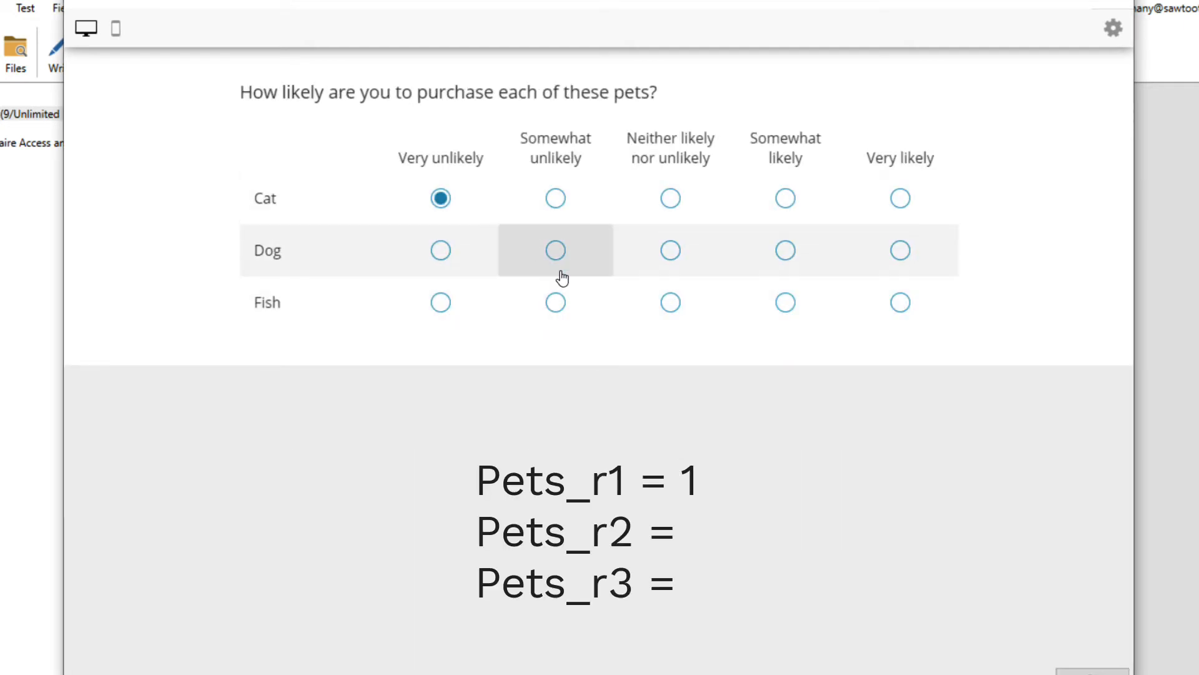
pyautogui.click(567, 272)
pyautogui.click(665, 301)
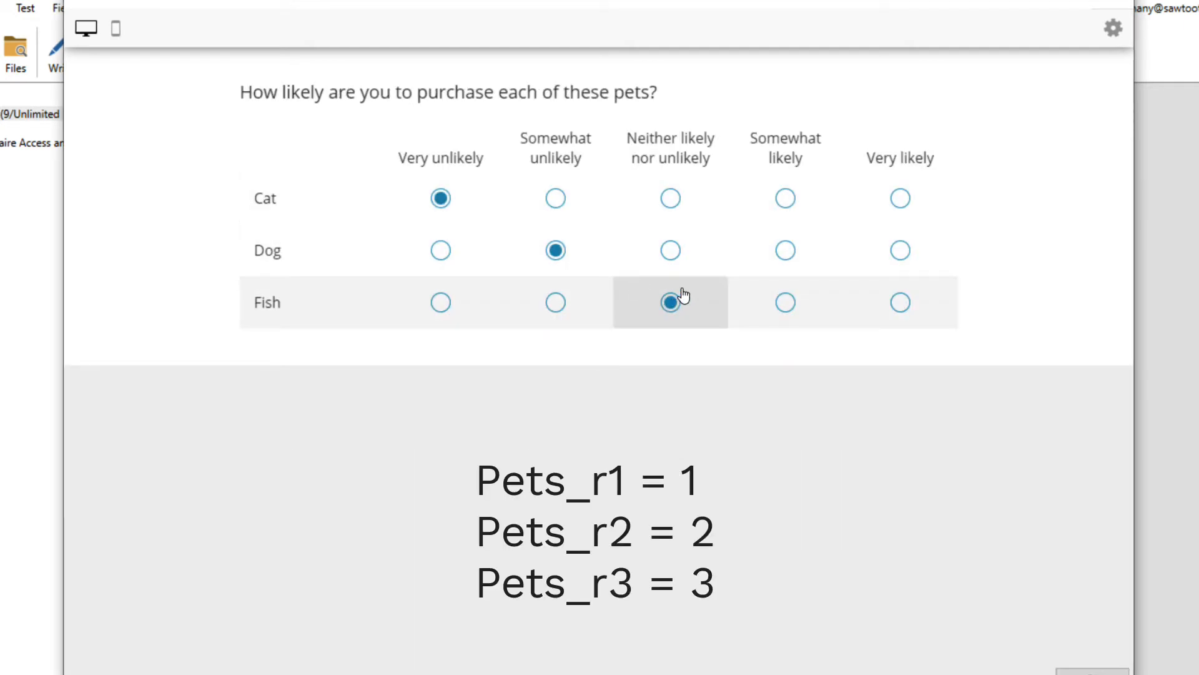
pyautogui.click(781, 252)
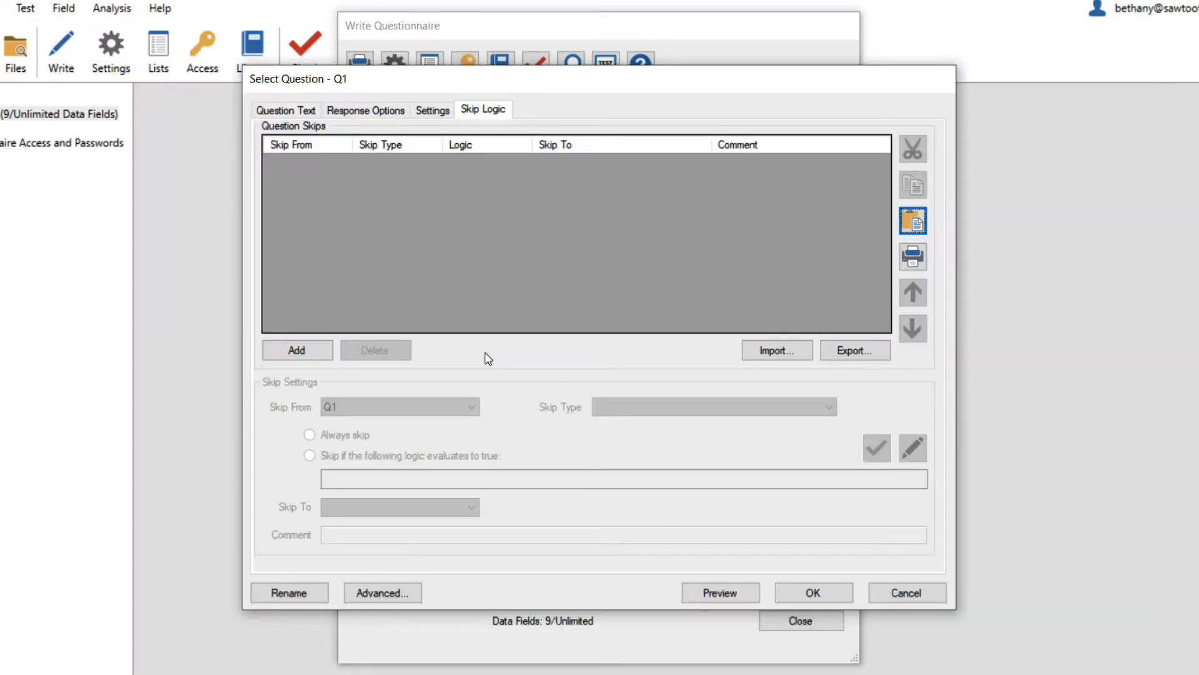
# Add a skip to question Q1 with the condition "RespondentID < 10000".
pyautogui.click(321, 350)
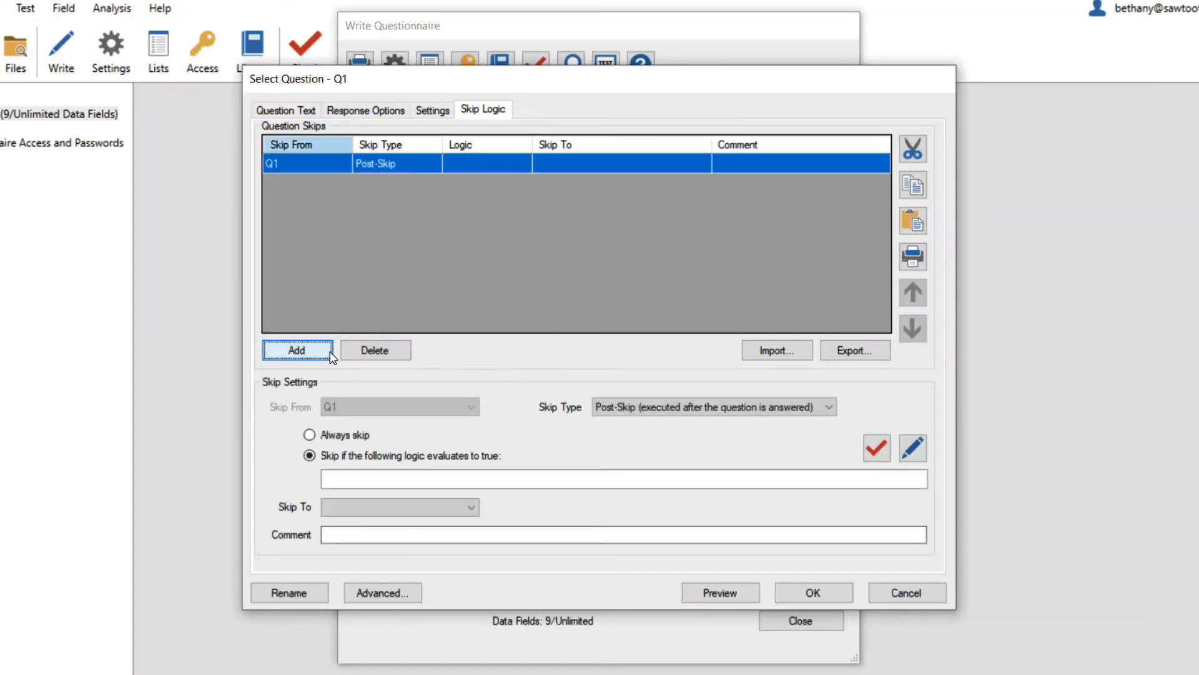
pyautogui.click(406, 476)
pyautogui.write('Res')
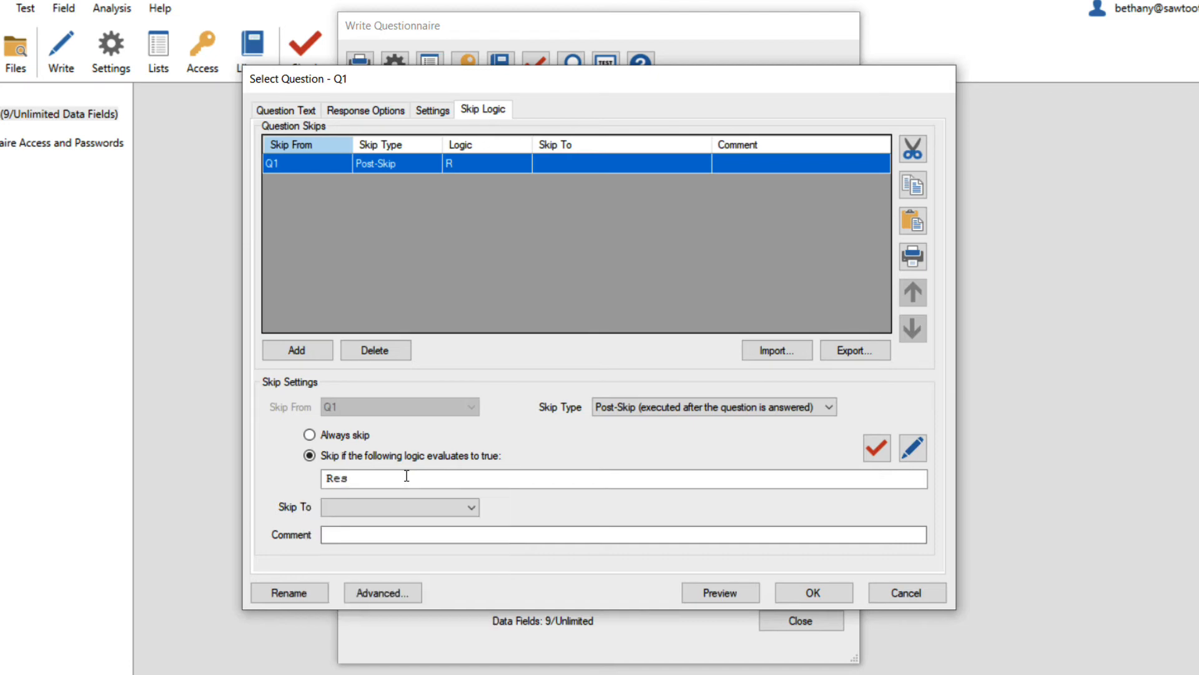
pyautogui.write('pondentID <')
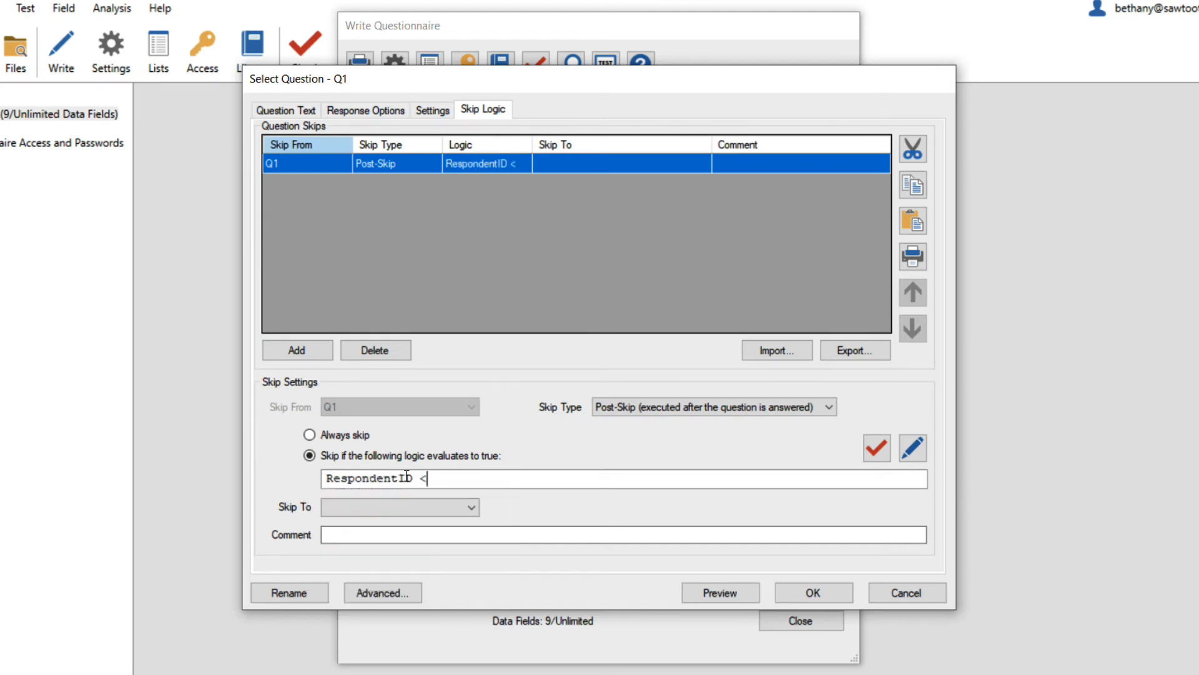
pyautogui.write(' 10000')
# Multiply RespondentID by 5 in Q1's skip condition by inserting "* 5" before the less-than sign.
pyautogui.press('Left')
pyautogui.press('Left')
pyautogui.press('Left')
pyautogui.press('Left')
pyautogui.press('Left')
pyautogui.press('Left')
pyautogui.press('Left')
pyautogui.write('* 5')
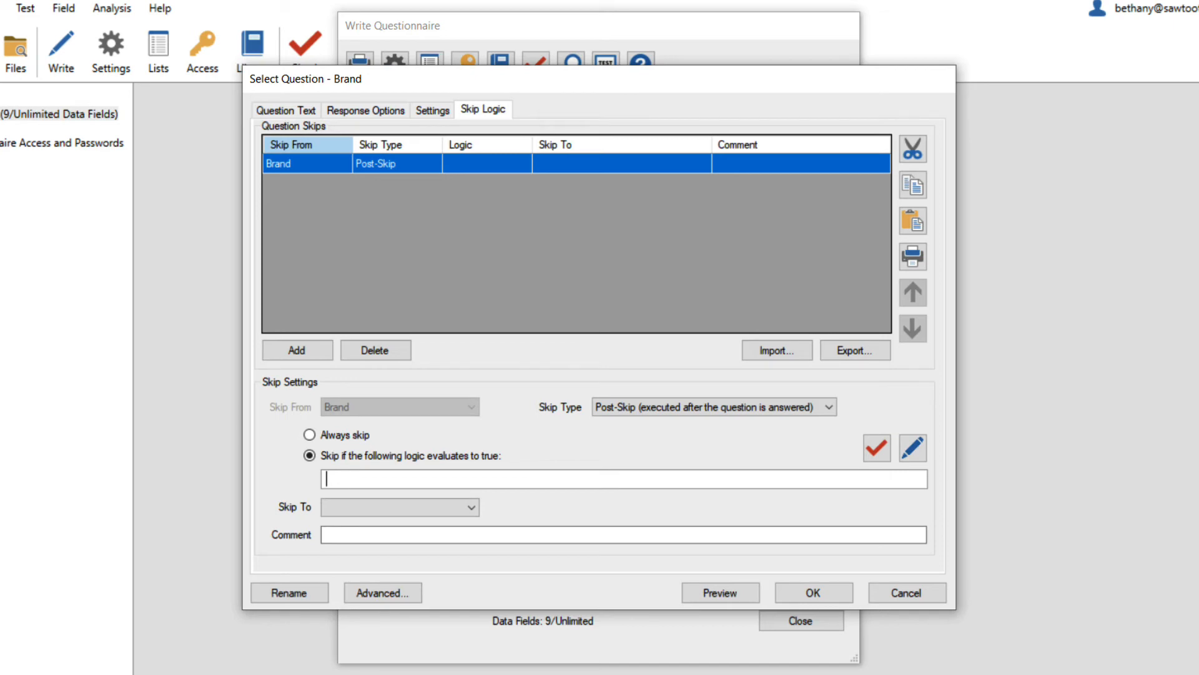
# Set the condition of the Brand question's post-skip to "Answered(Q5)".
pyautogui.write('Answere')
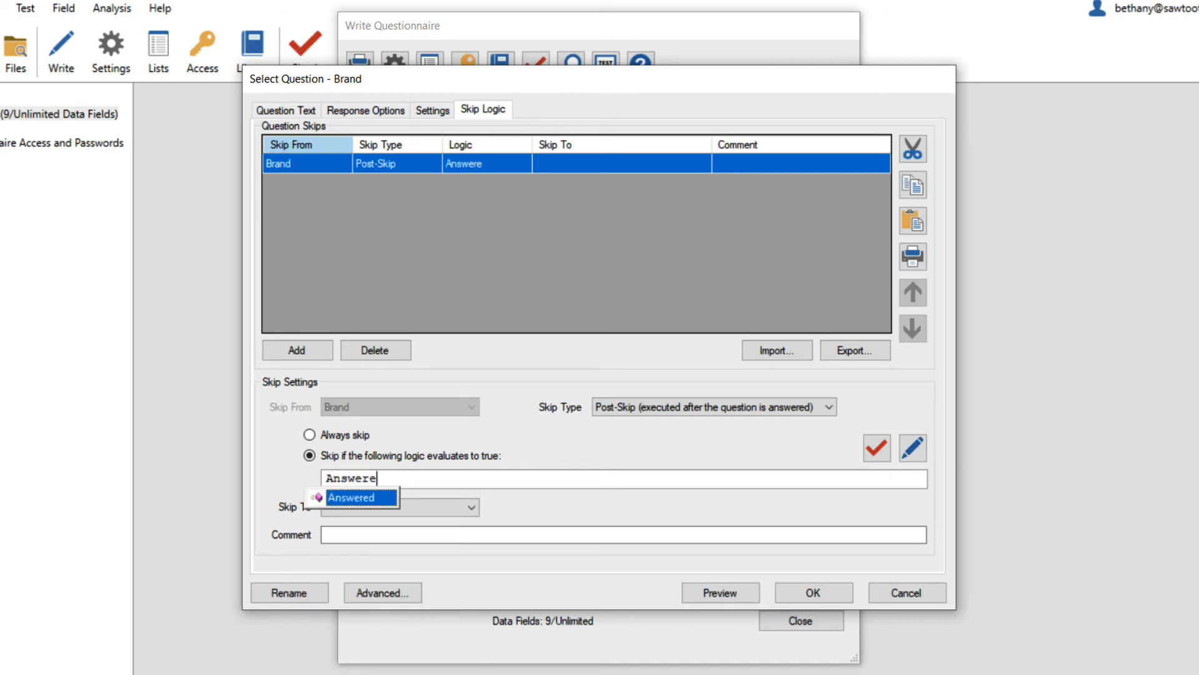
pyautogui.write('d(')
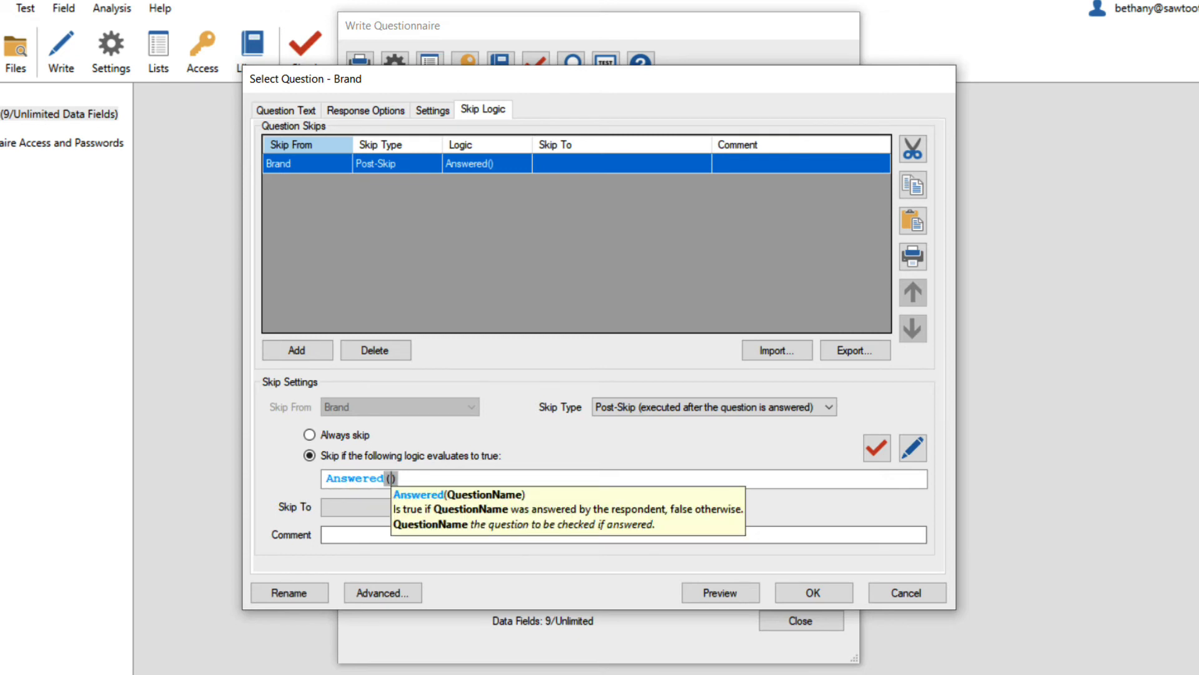
pyautogui.write('Q5)')
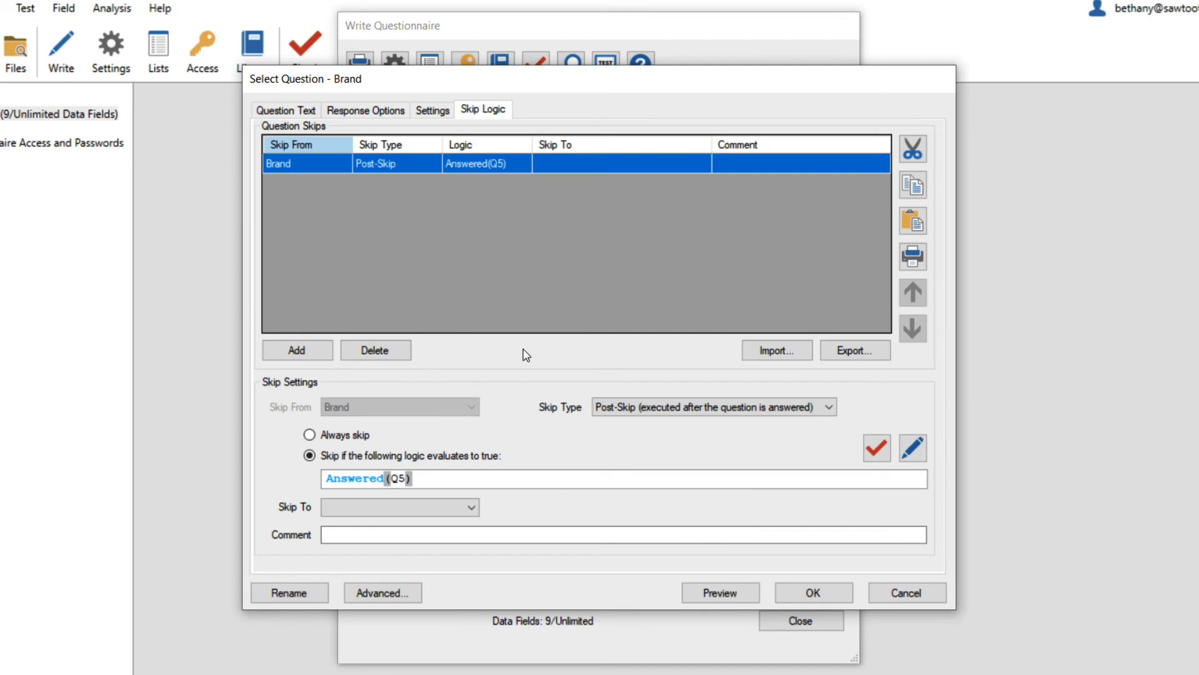
# Add a second skip to the Brand question with the condition "Shown(Q3)" and negate it with a leading NOT.
pyautogui.click(328, 358)
pyautogui.click(387, 476)
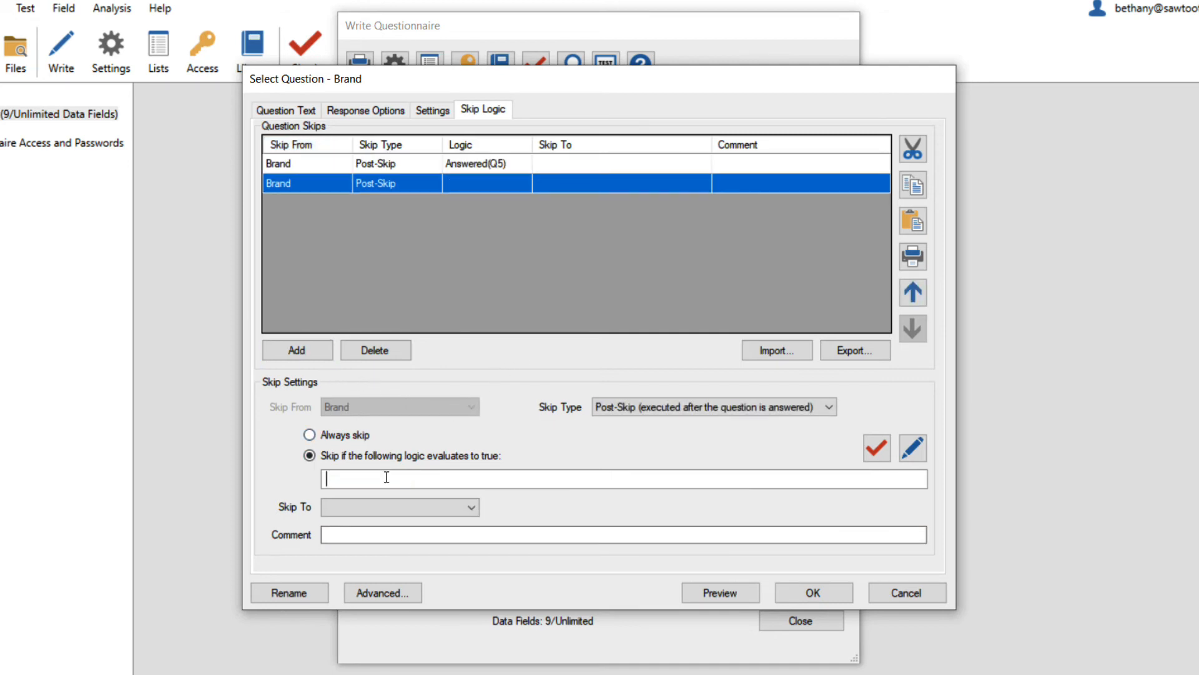
pyautogui.write('Shown')
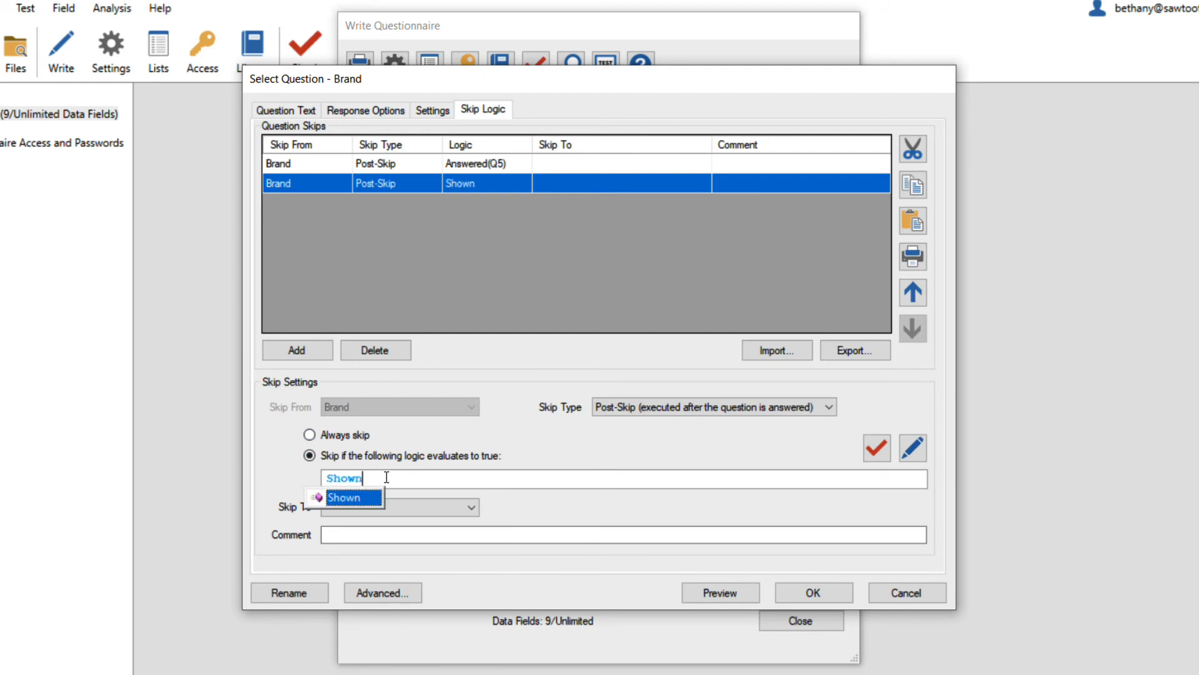
pyautogui.write('(Q3')
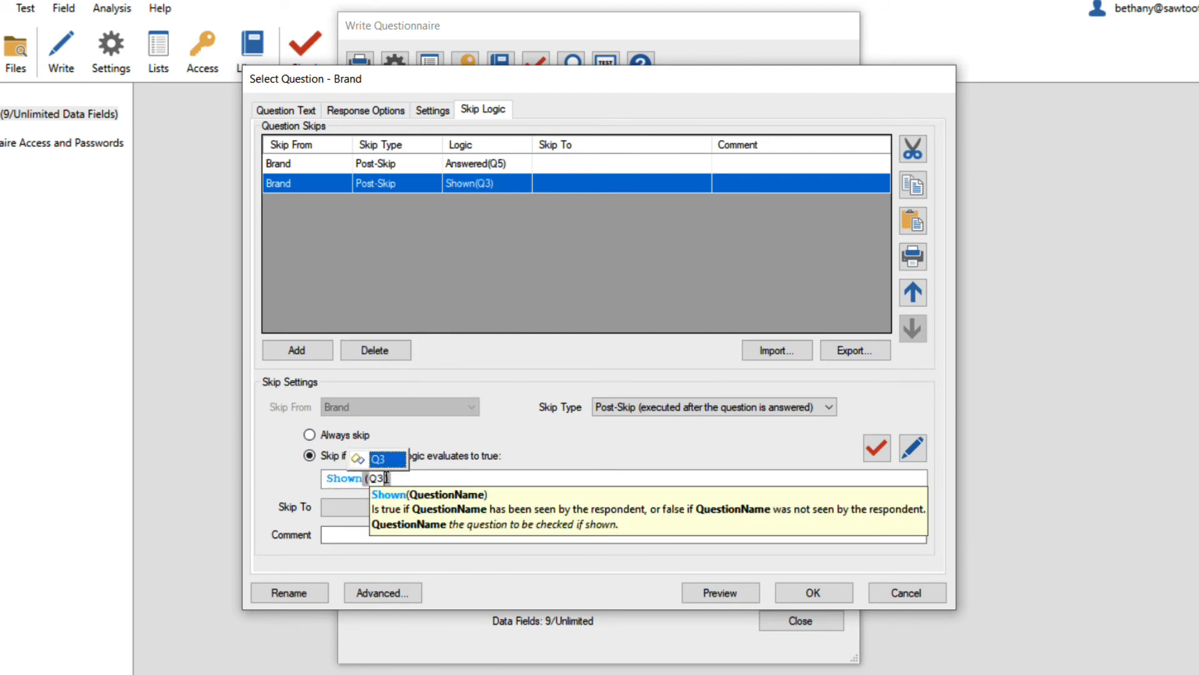
pyautogui.click(403, 477)
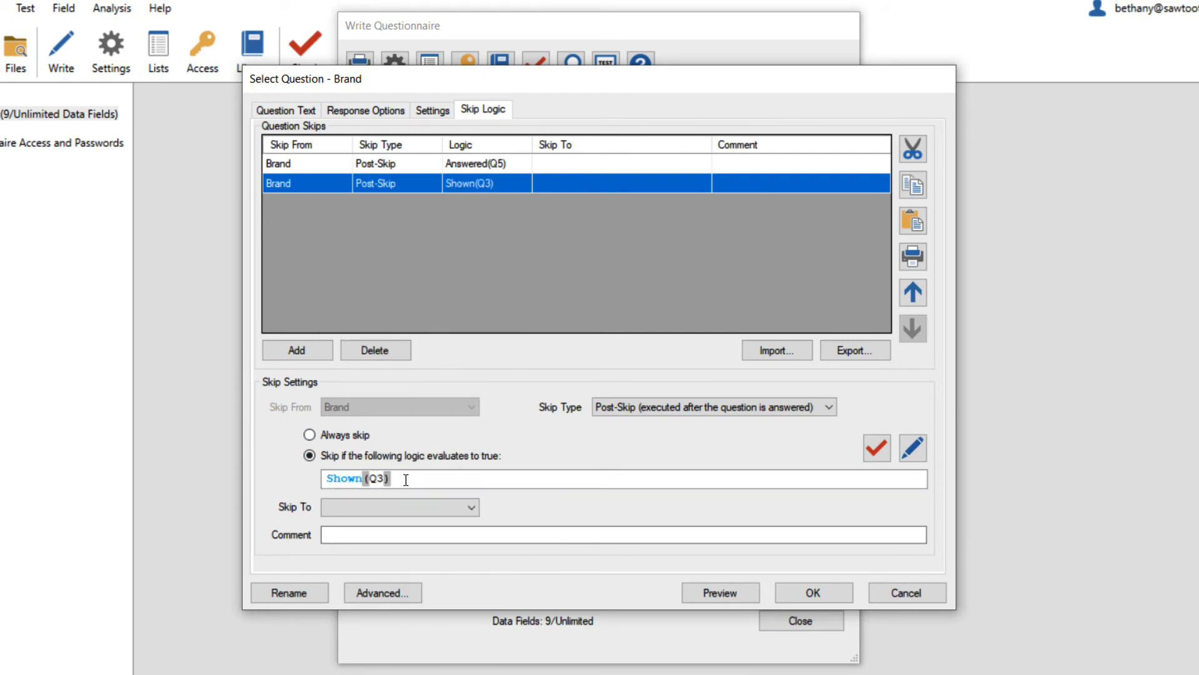
pyautogui.click(328, 479)
pyautogui.write('NOT')
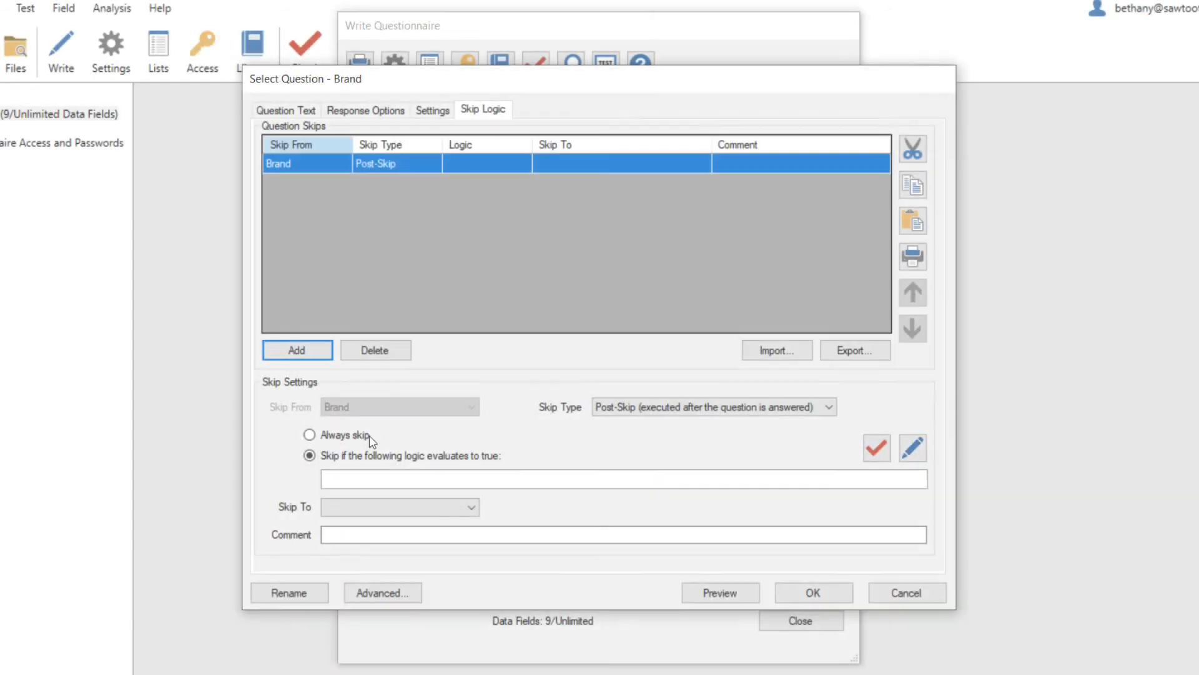
# Set the condition of the empty Brand post-skip to "Brand_4 = 1 AND Brand_5 = 1".
pyautogui.click(400, 478)
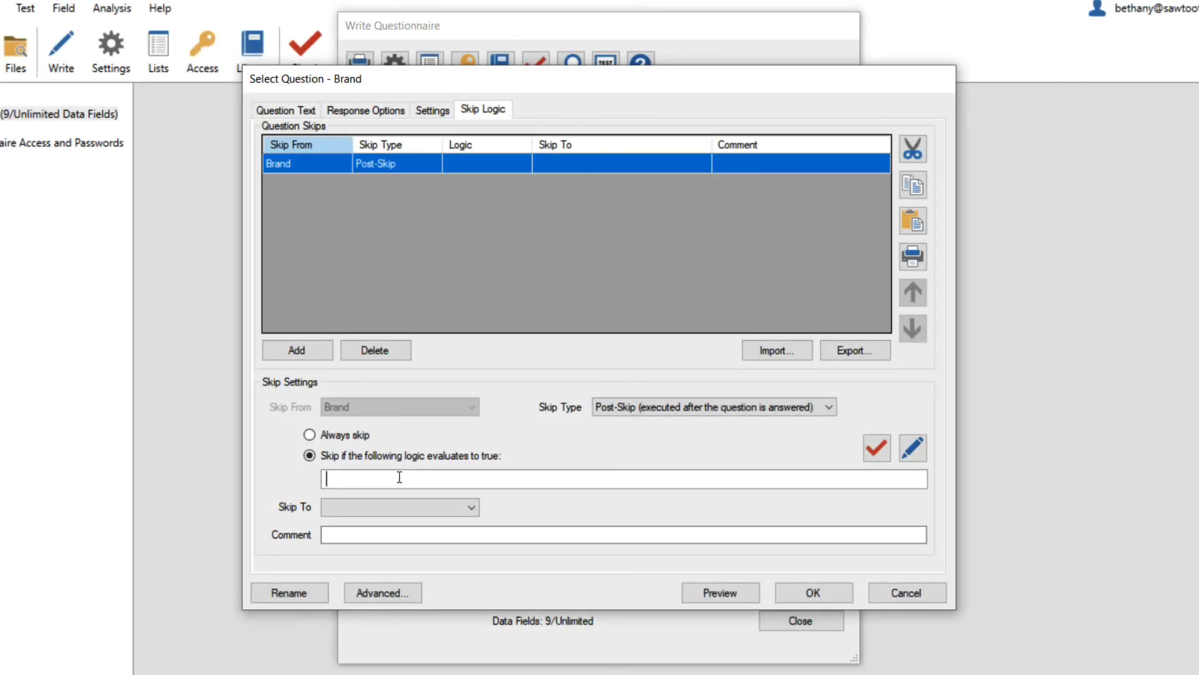
pyautogui.write('Brand_4 = 1 AND')
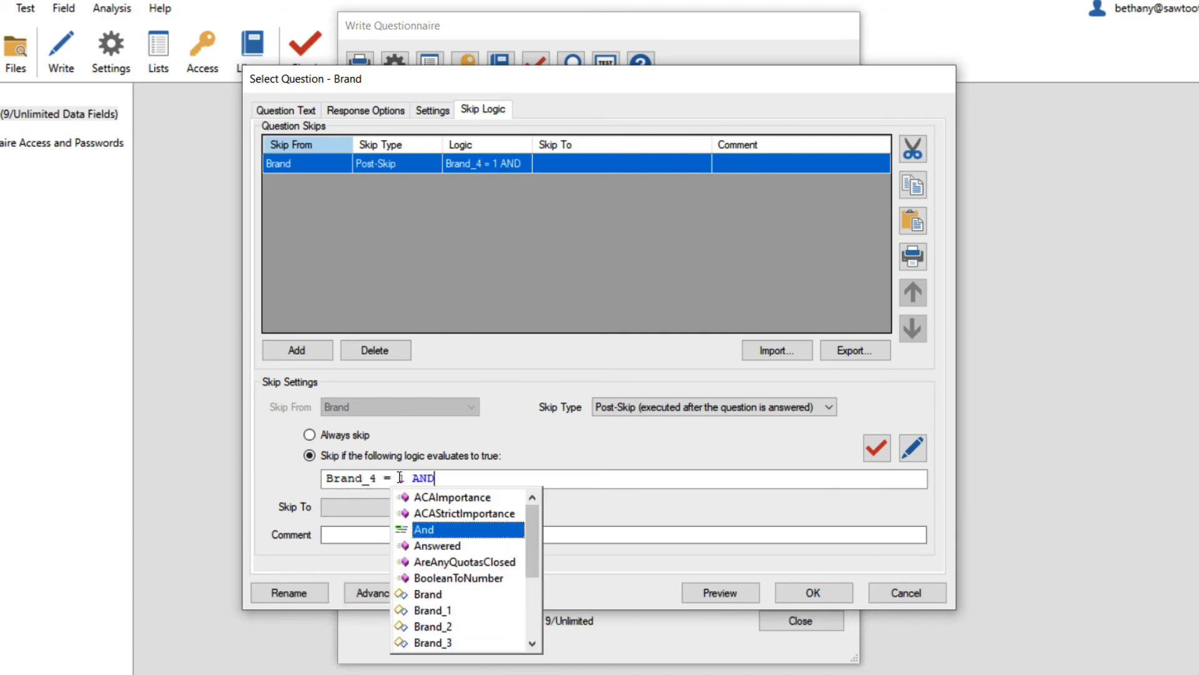
pyautogui.write(' Brand_5 ')
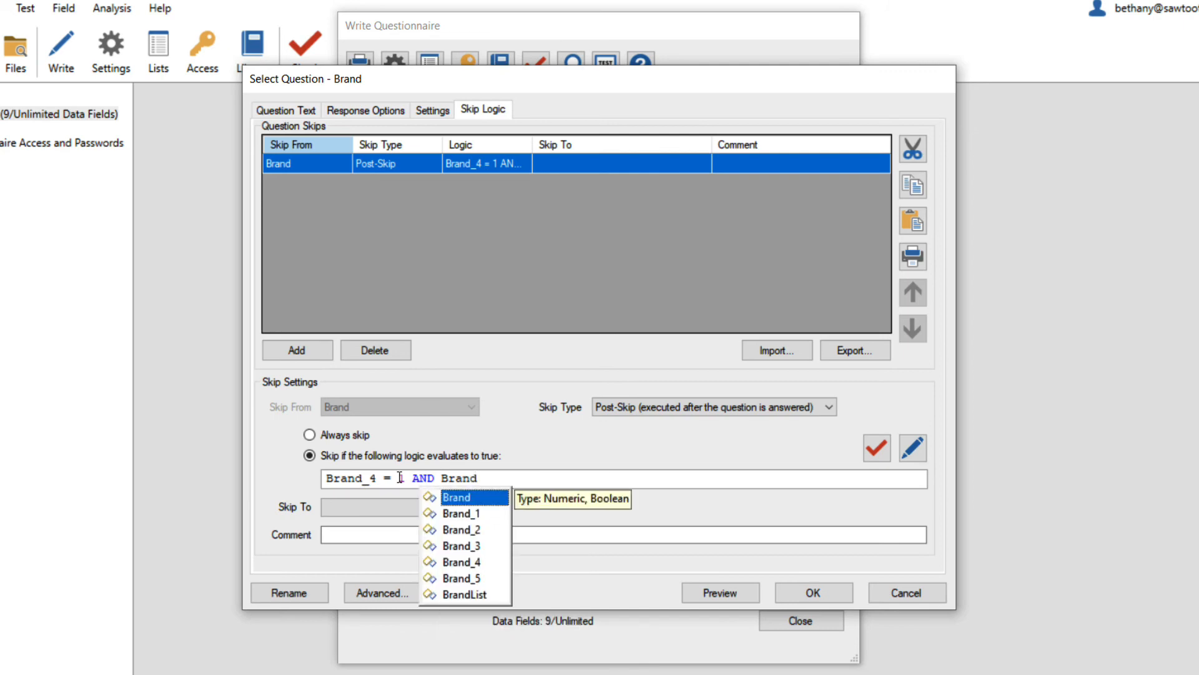
pyautogui.write('= 1')
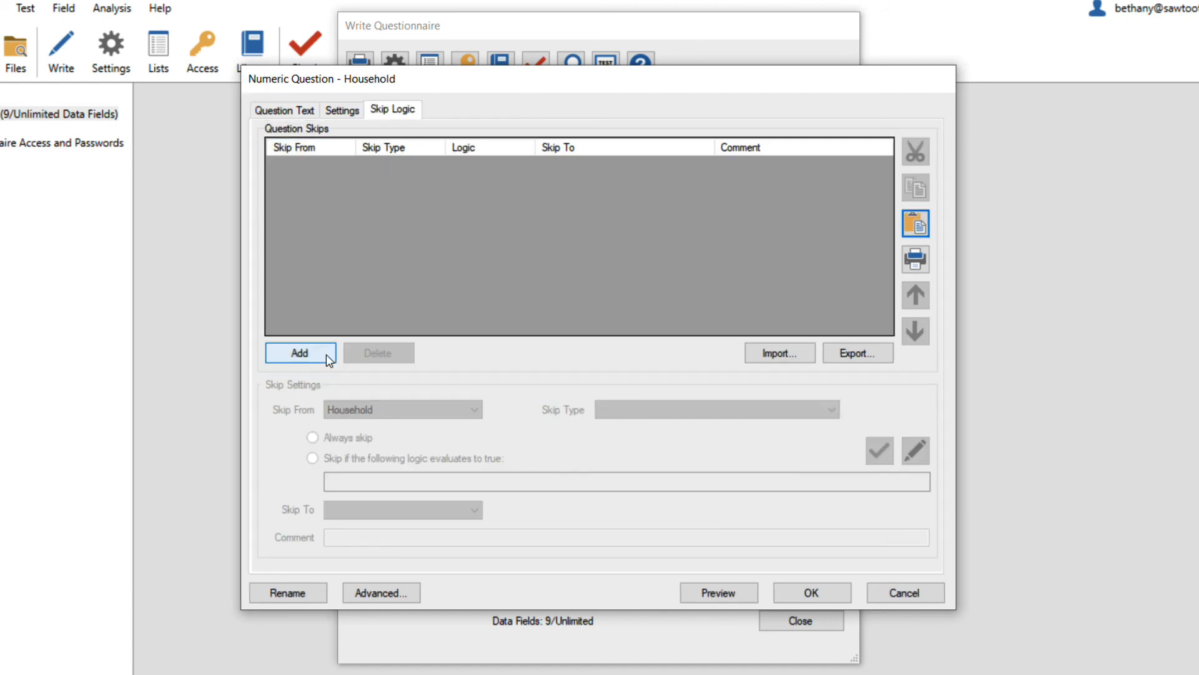
# Add a skip to the Household question with the condition "Household < 3 OR Household > 12".
pyautogui.click(327, 353)
pyautogui.click(511, 478)
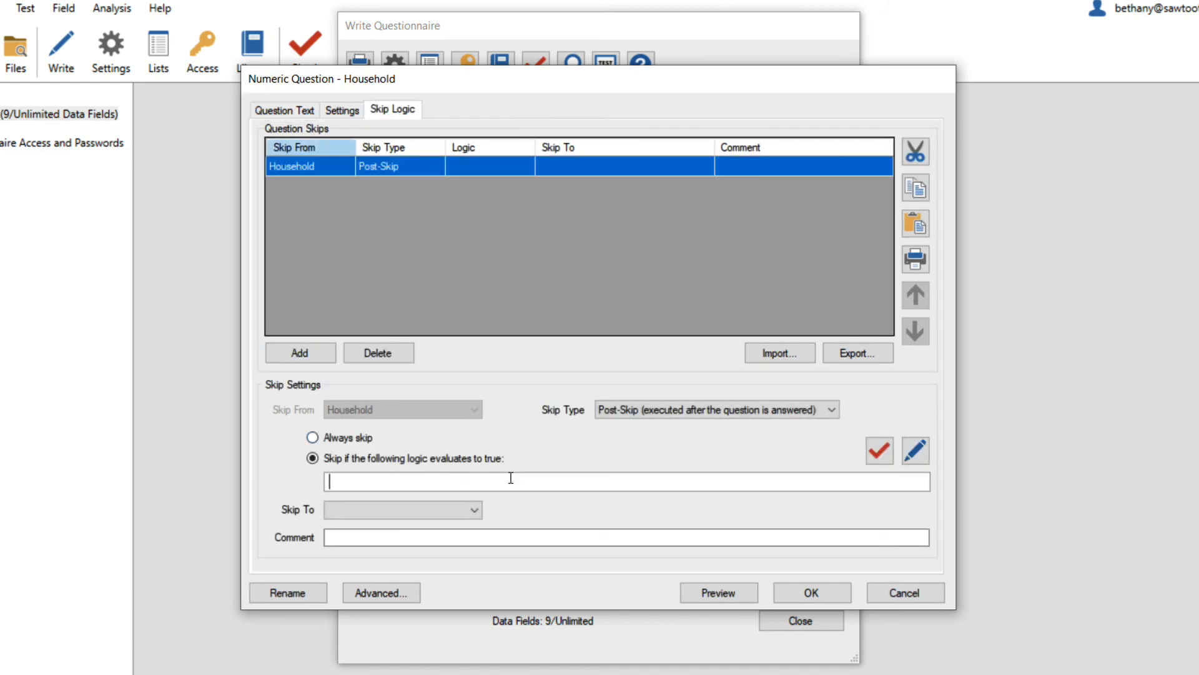
pyautogui.write('Household')
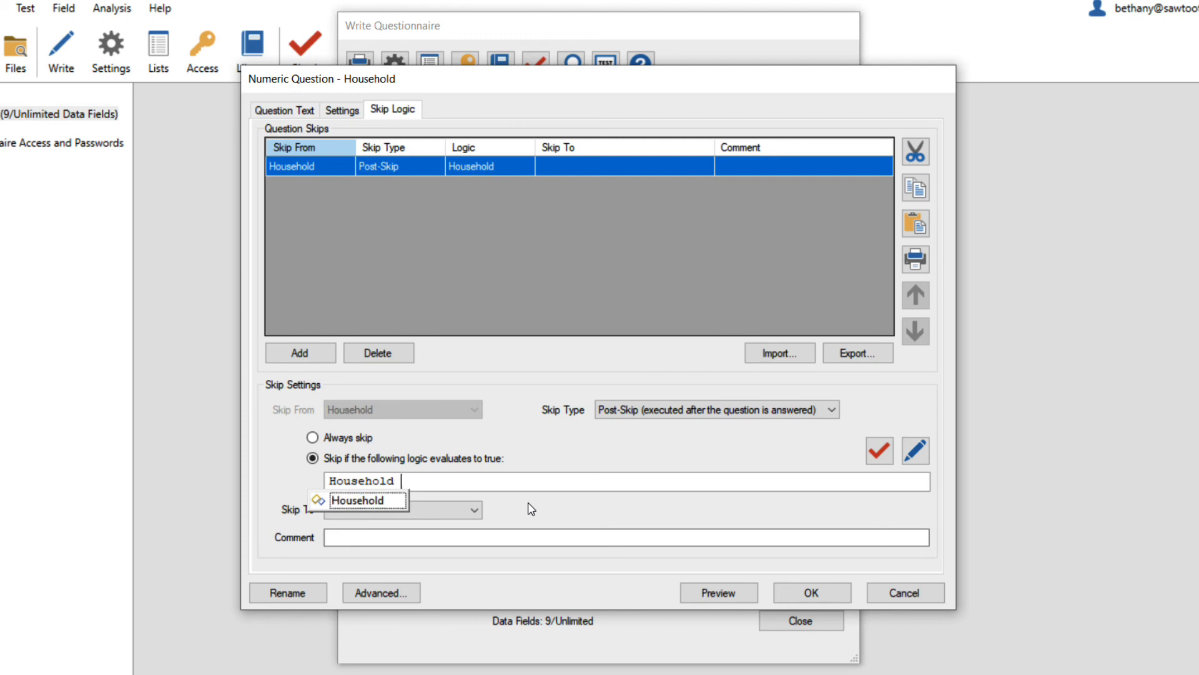
pyautogui.write(' < 3 OR ')
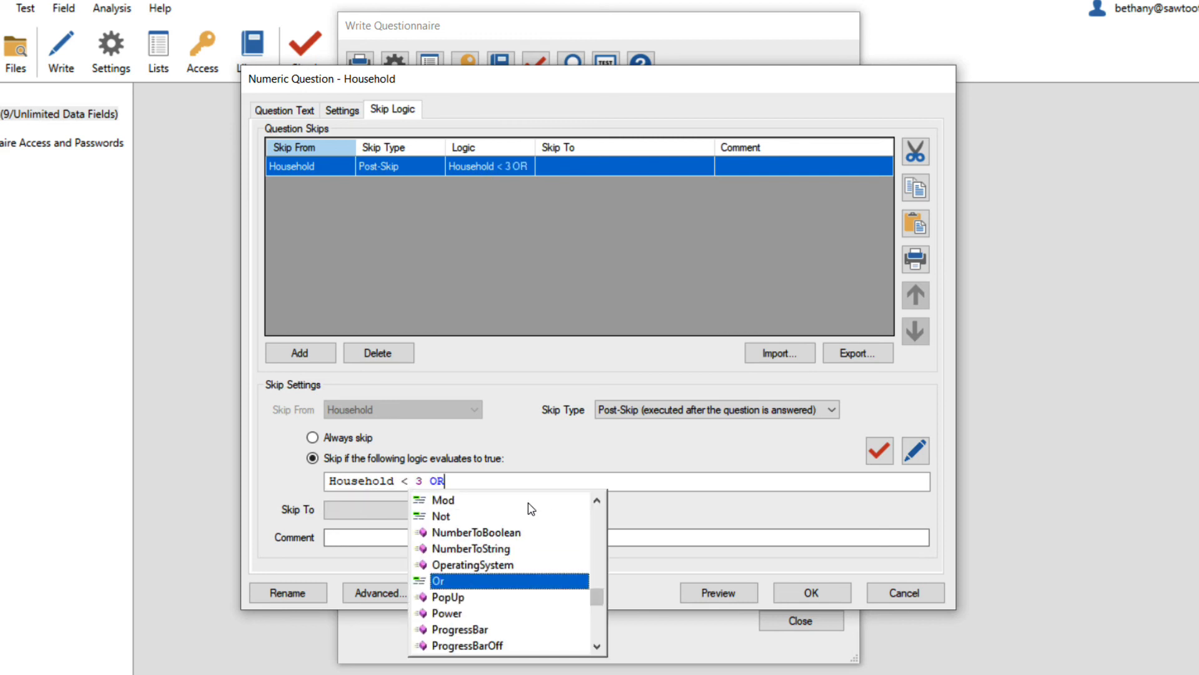
pyautogui.write('Household')
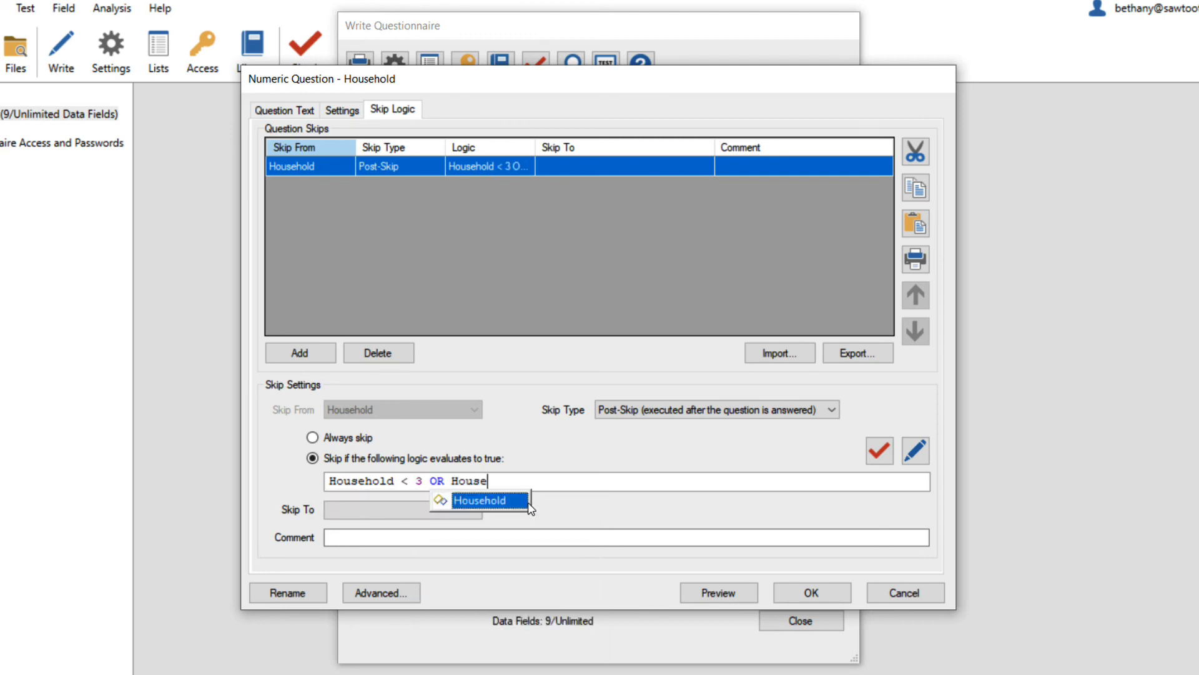
pyautogui.write(' > ')
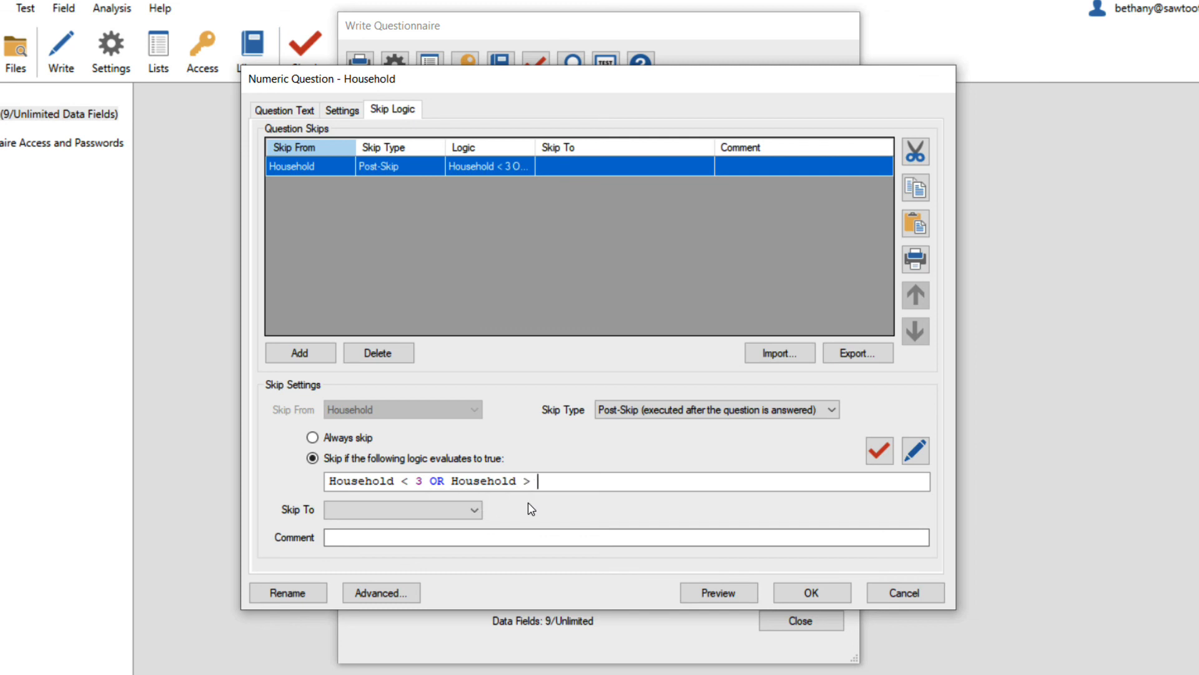
pyautogui.write('12')
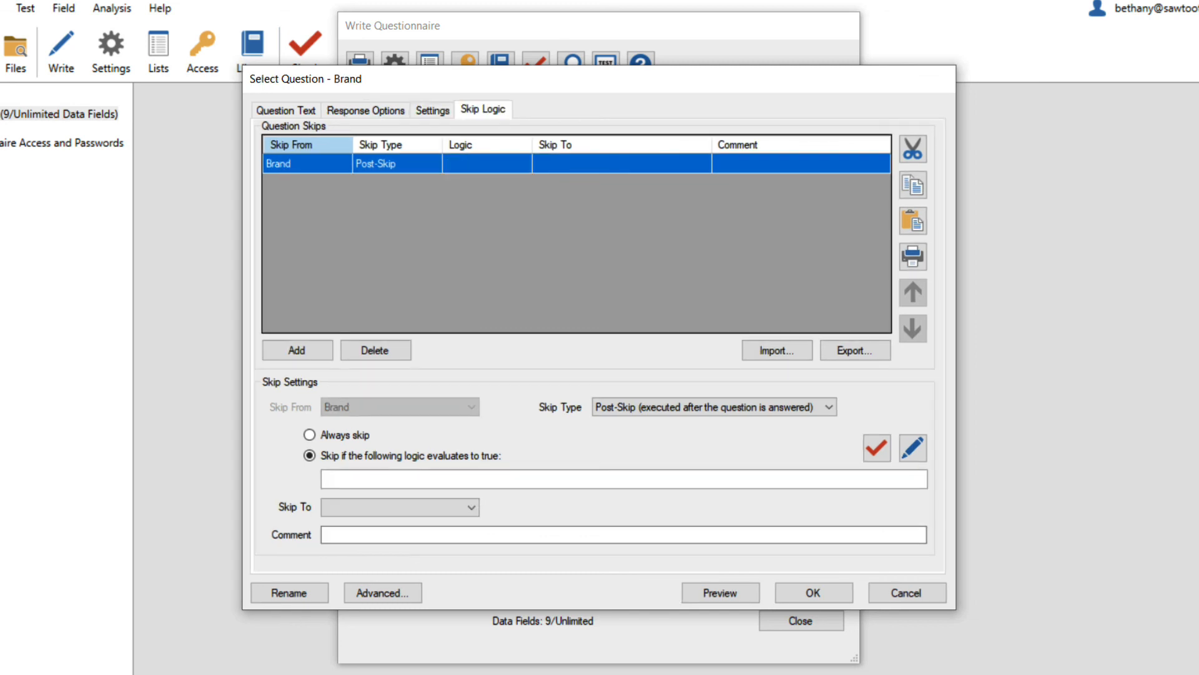
# Set the Brand question's skip condition to "(Brand_1 = 1 AND Store = 3) OR (Brand_2 = 1 AND Store = 4)".
pyautogui.write('(Bran')
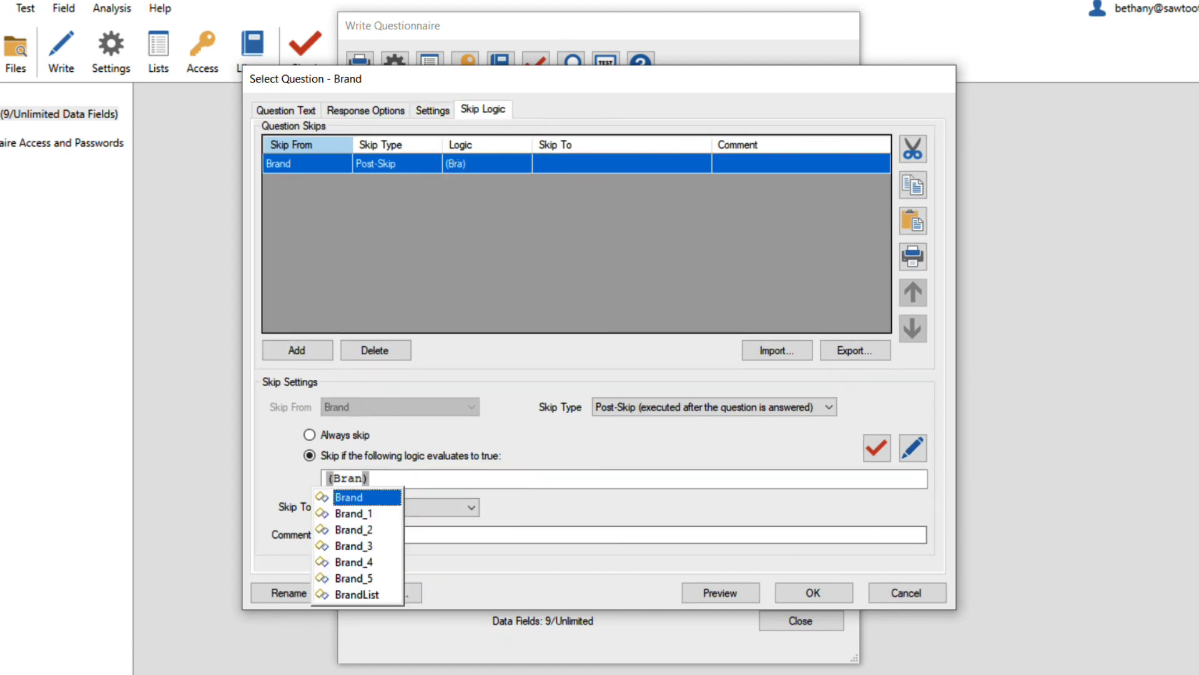
pyautogui.write('d_1 ')
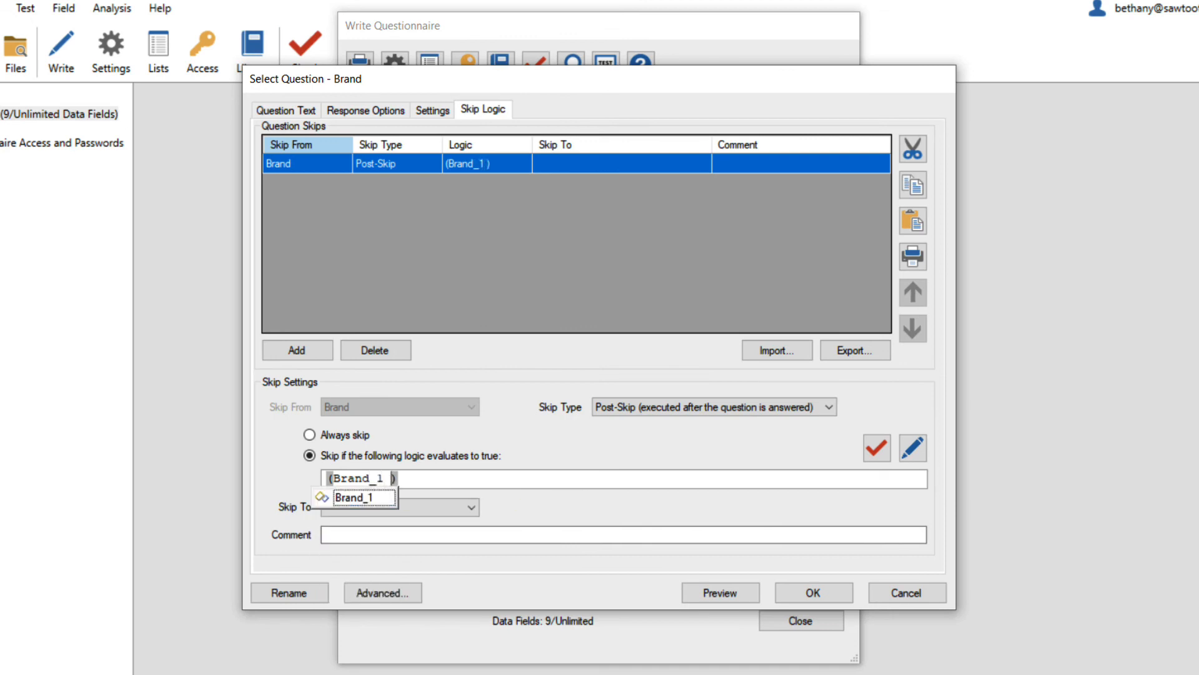
pyautogui.write('= 1 AND ')
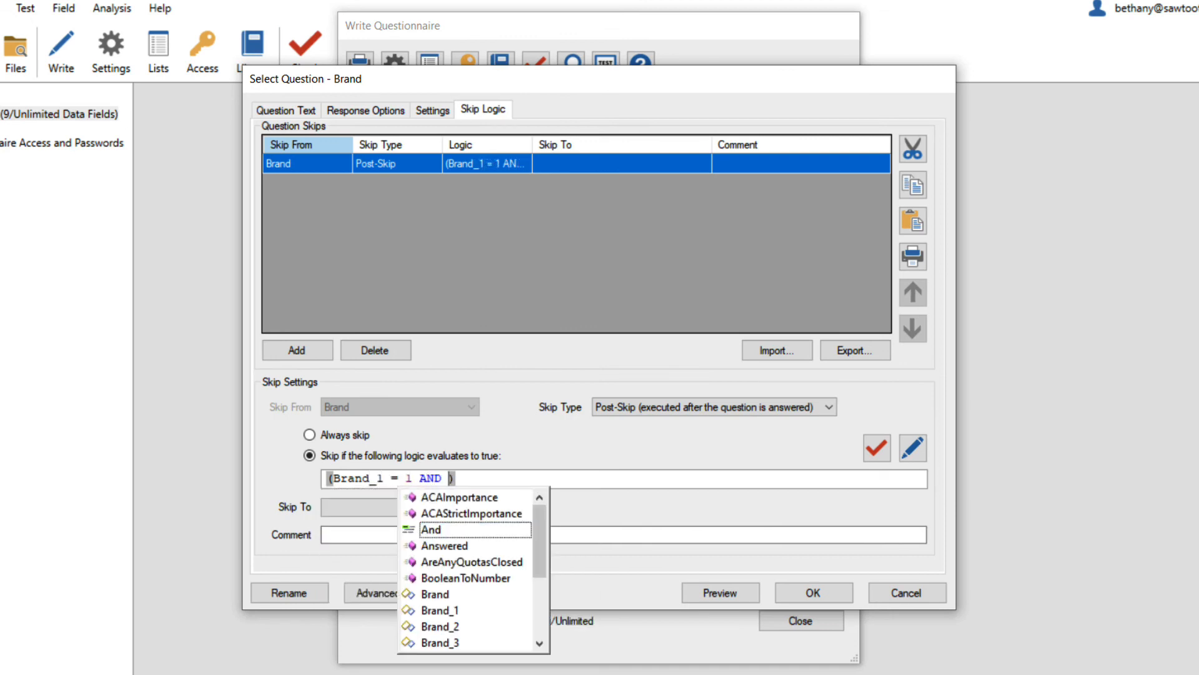
pyautogui.write('Store = ')
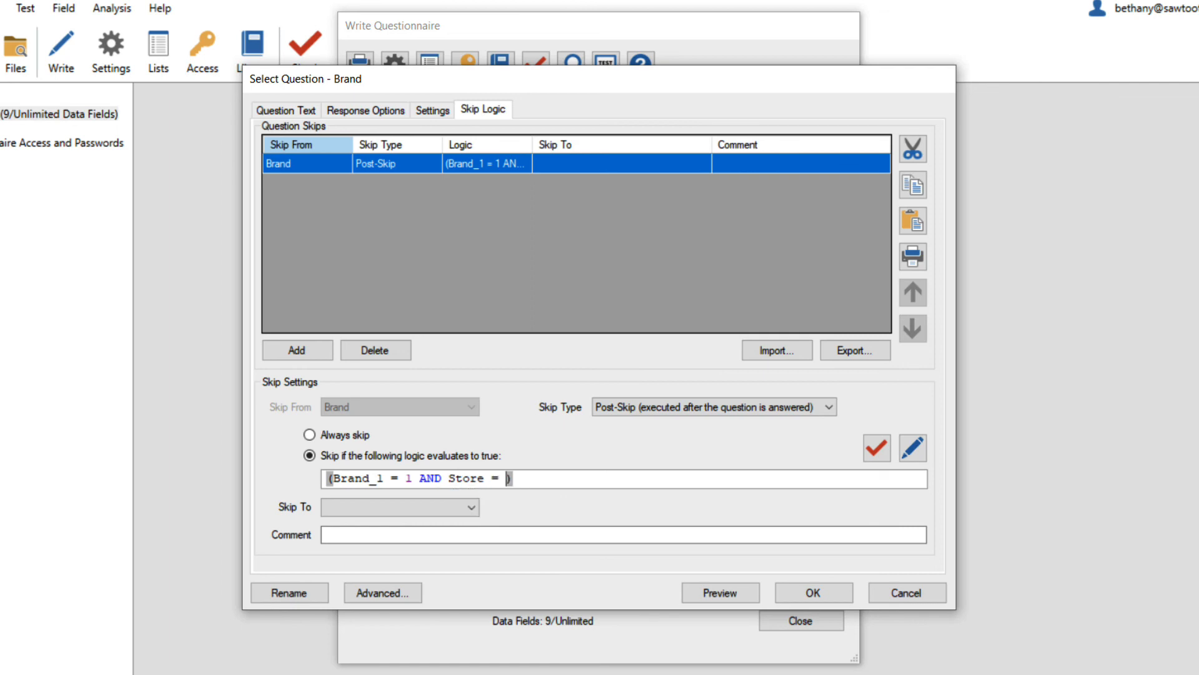
pyautogui.write('3) OR (Brand')
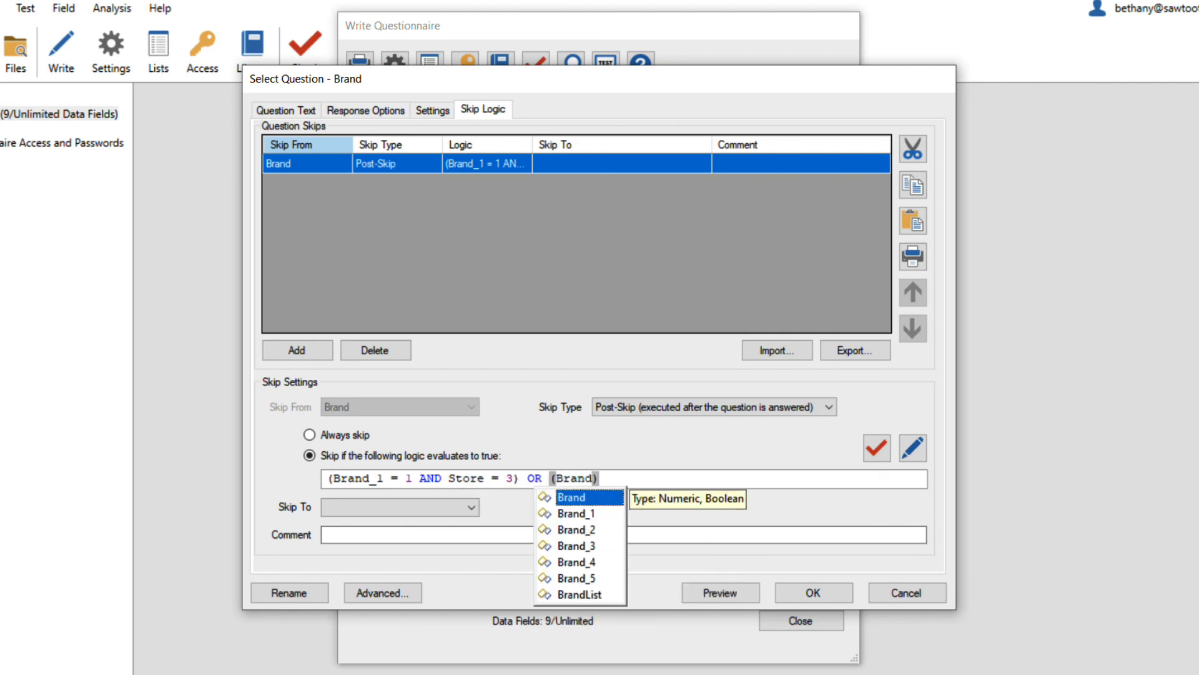
pyautogui.write('_2 = 1 ')
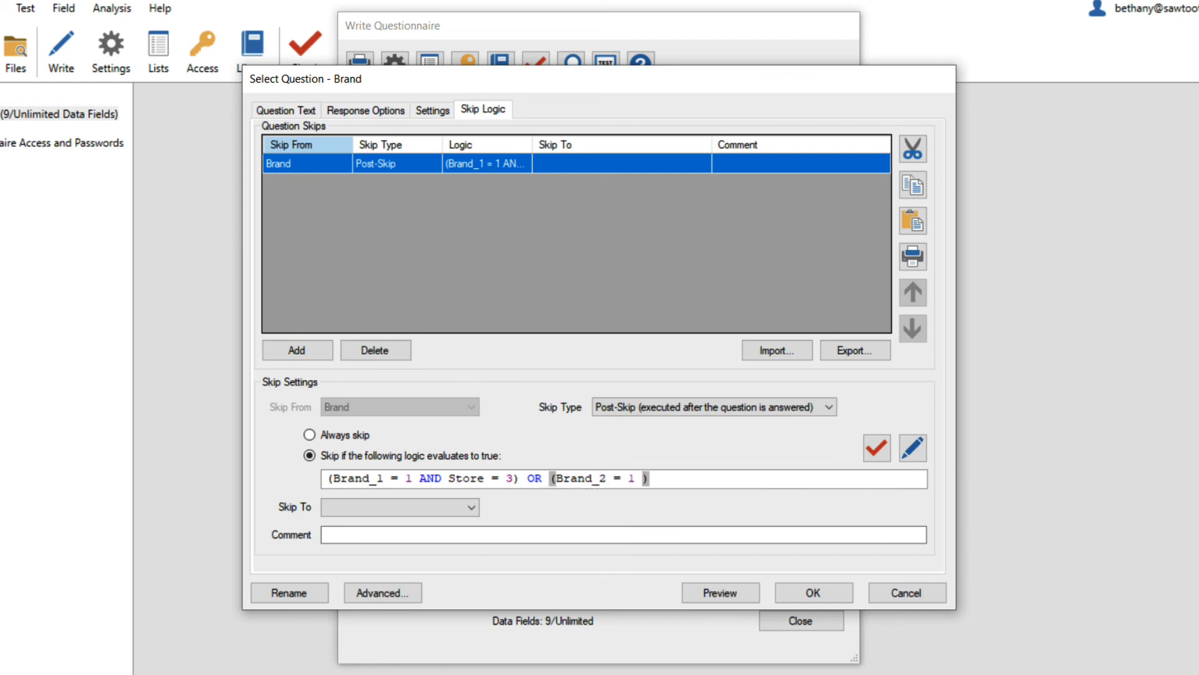
pyautogui.write('AND Store = 4')
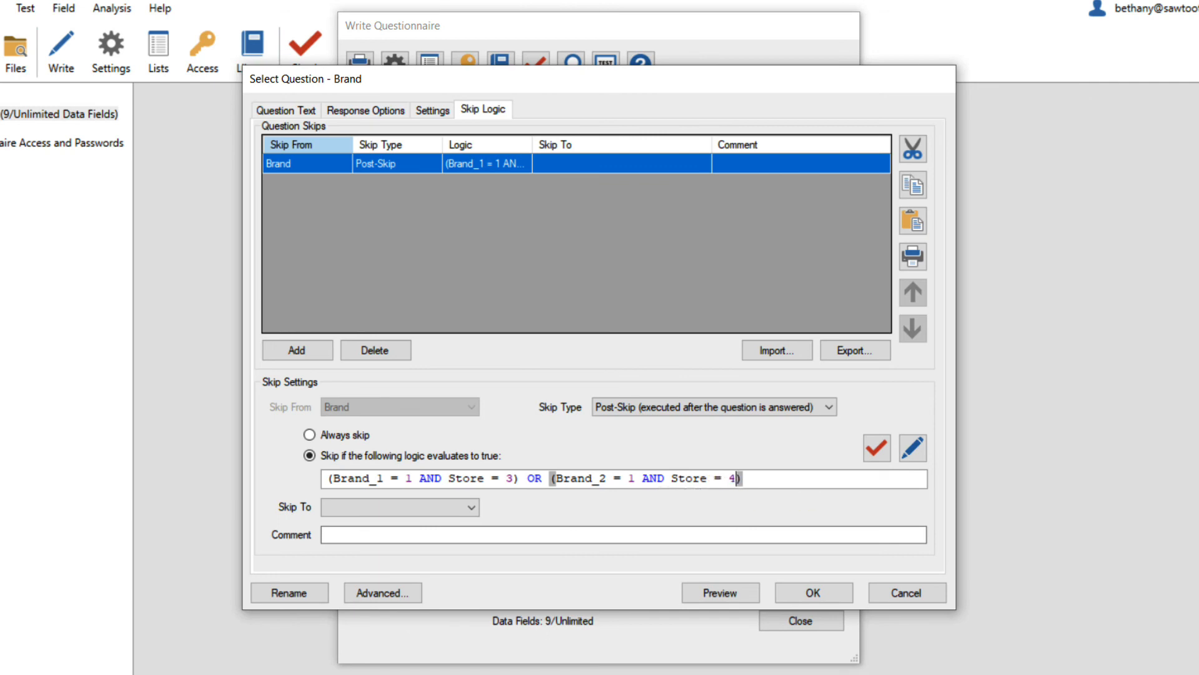